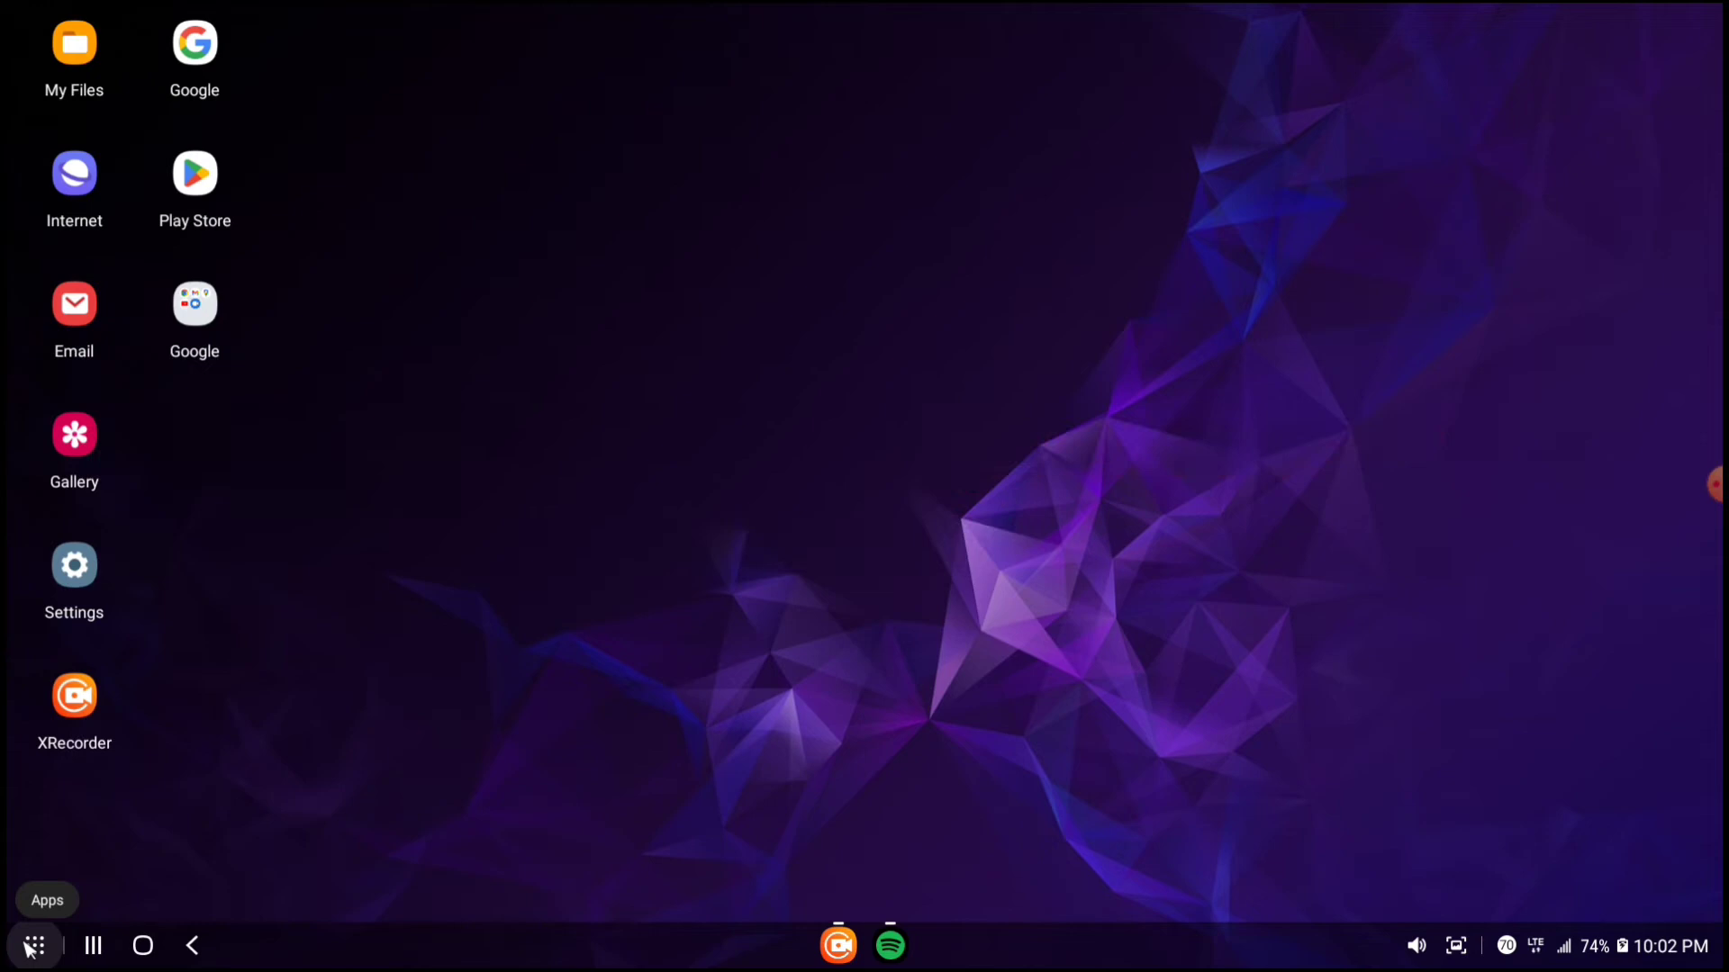
Open the Jumia app's order containing the 5-IN-1 USB C Hub adapter and show the hub's product page
left_click(32, 946)
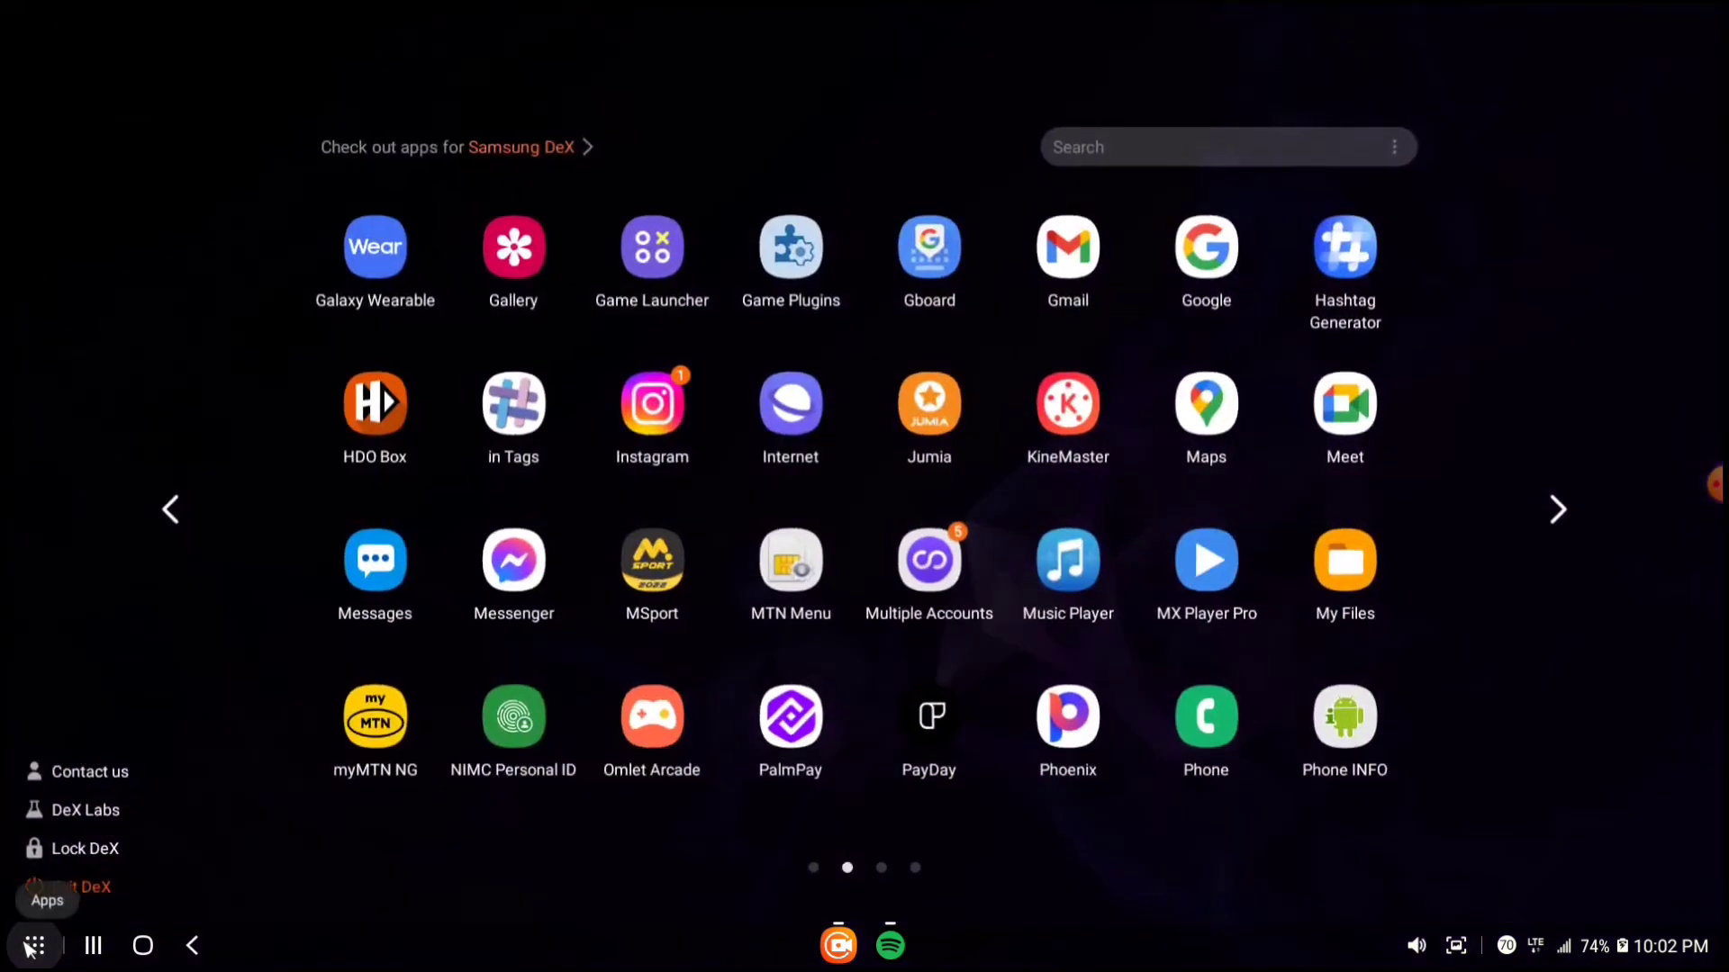
left_click(965, 417)
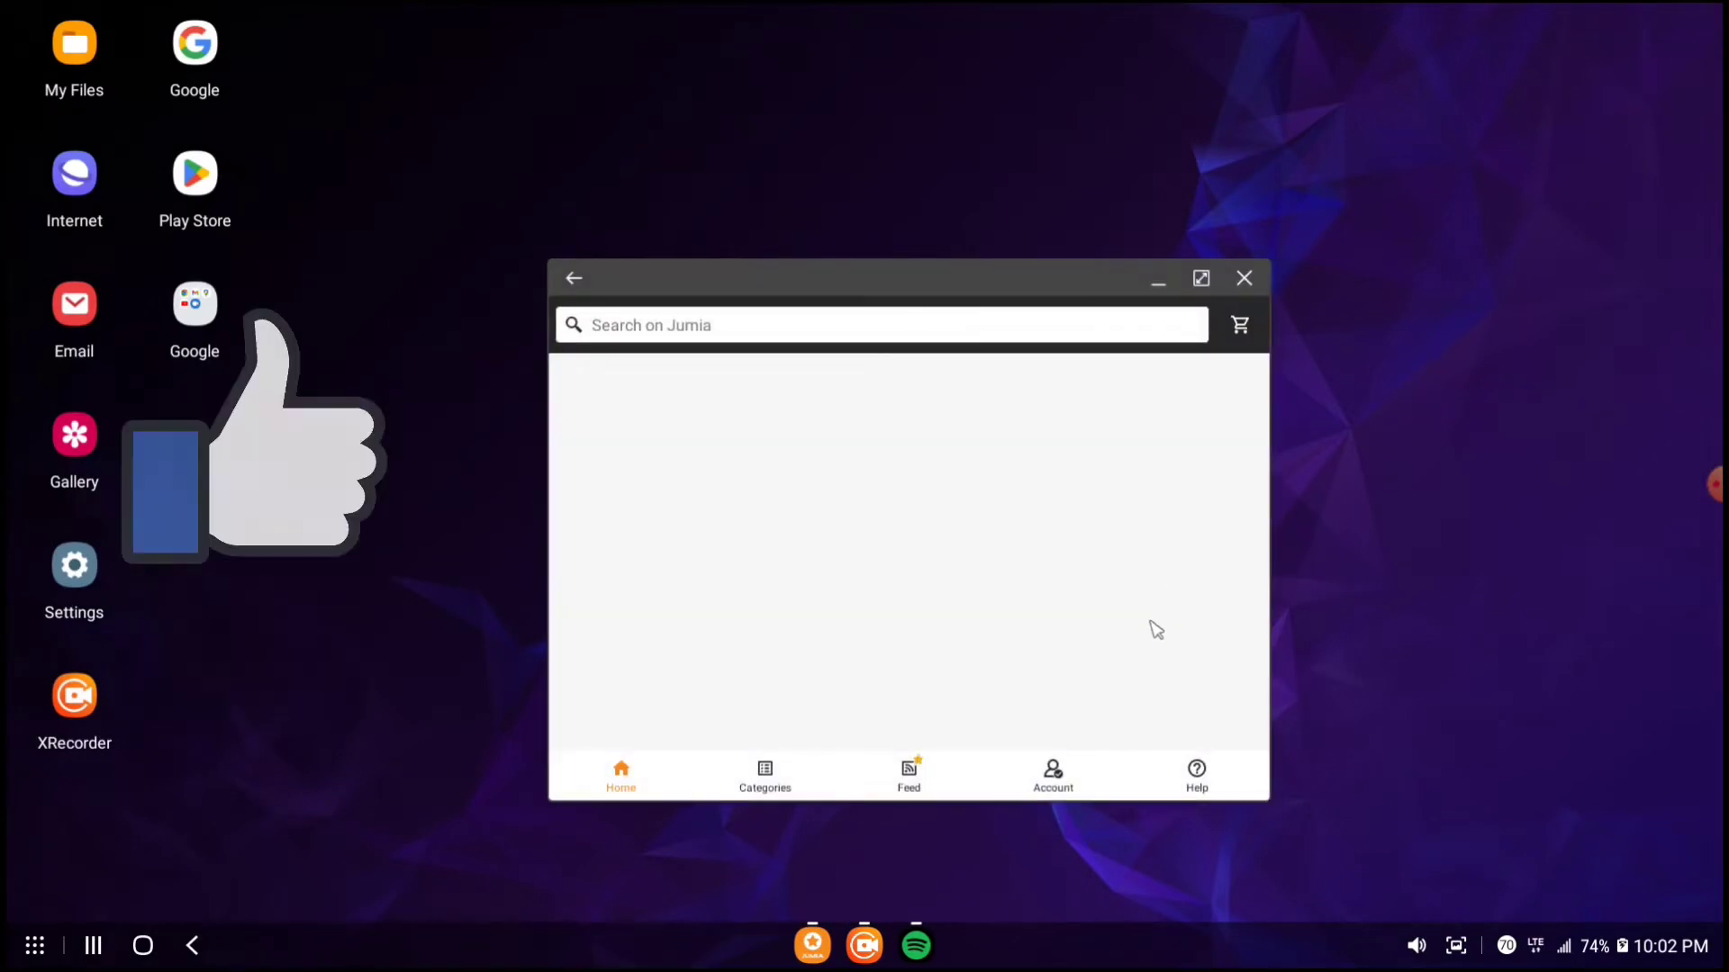
left_click(1062, 782)
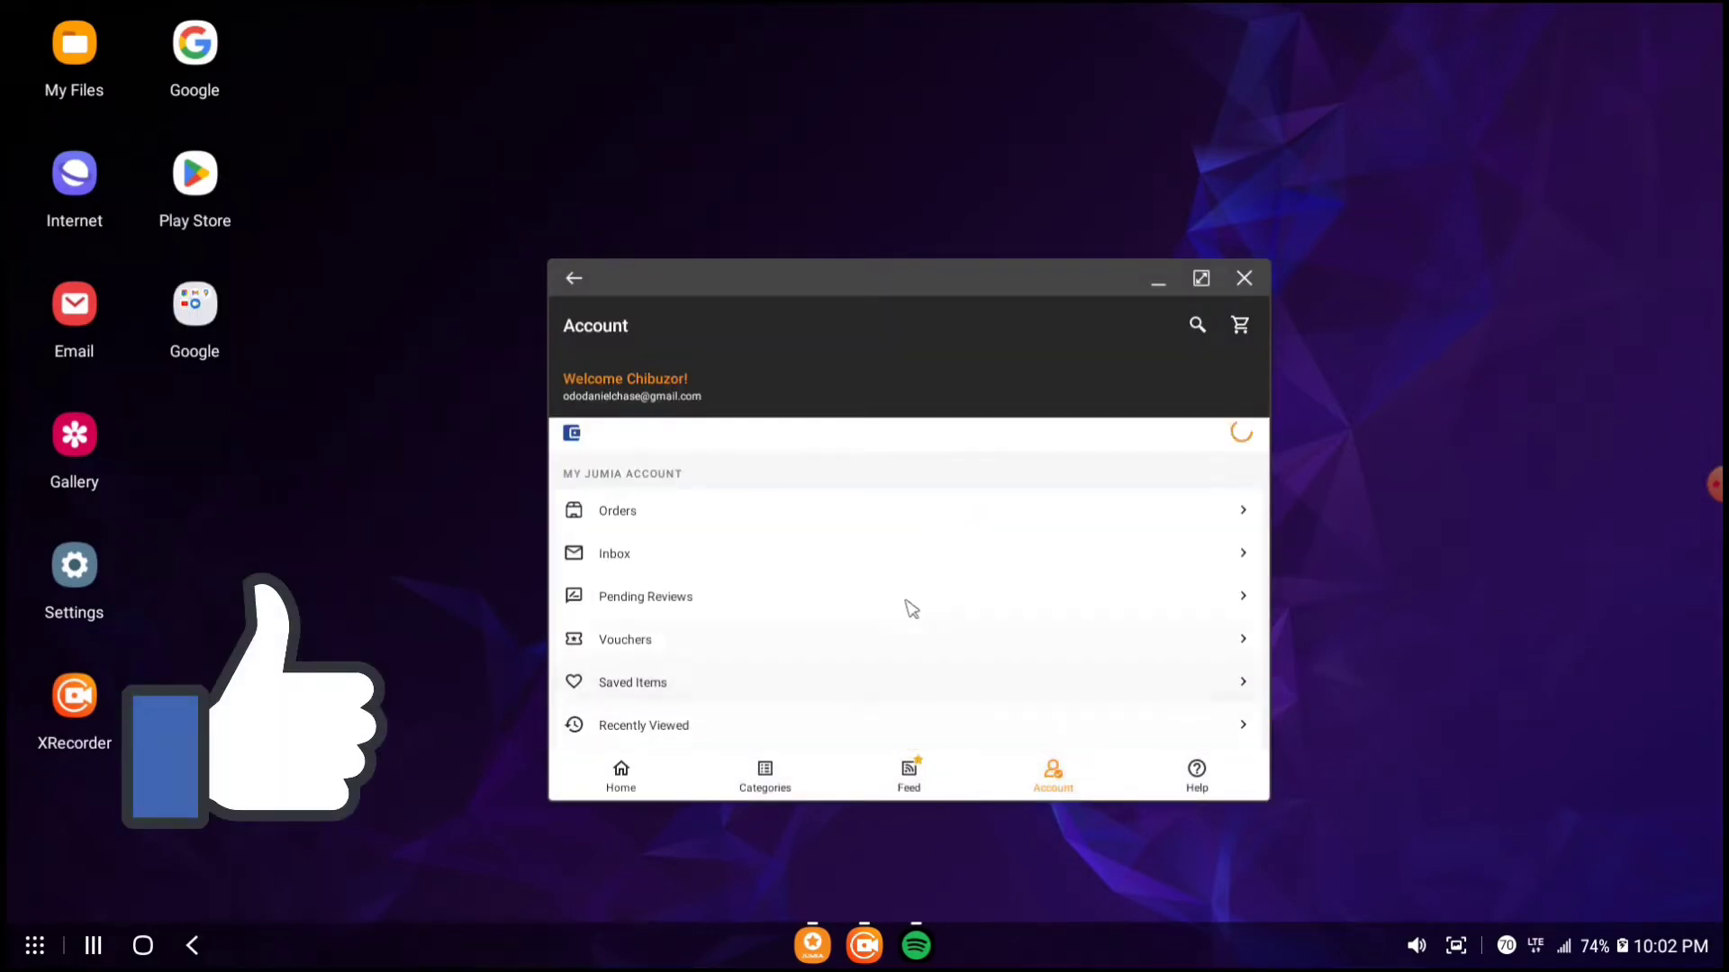
left_click(705, 531)
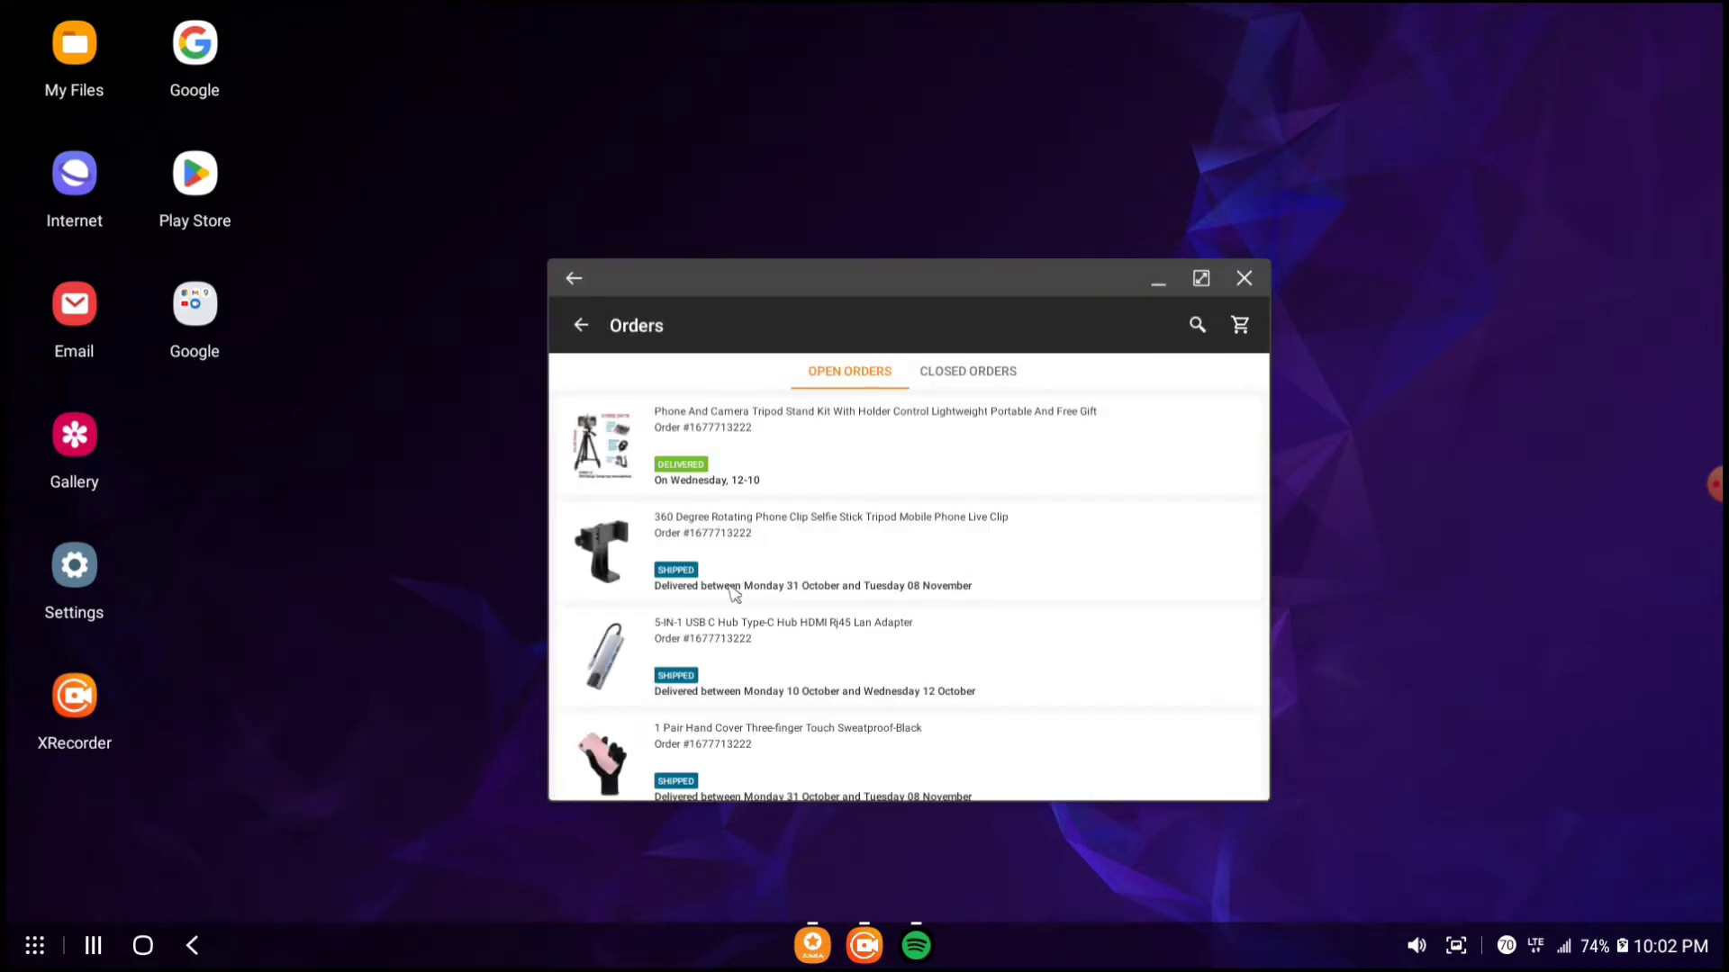
left_click(740, 642)
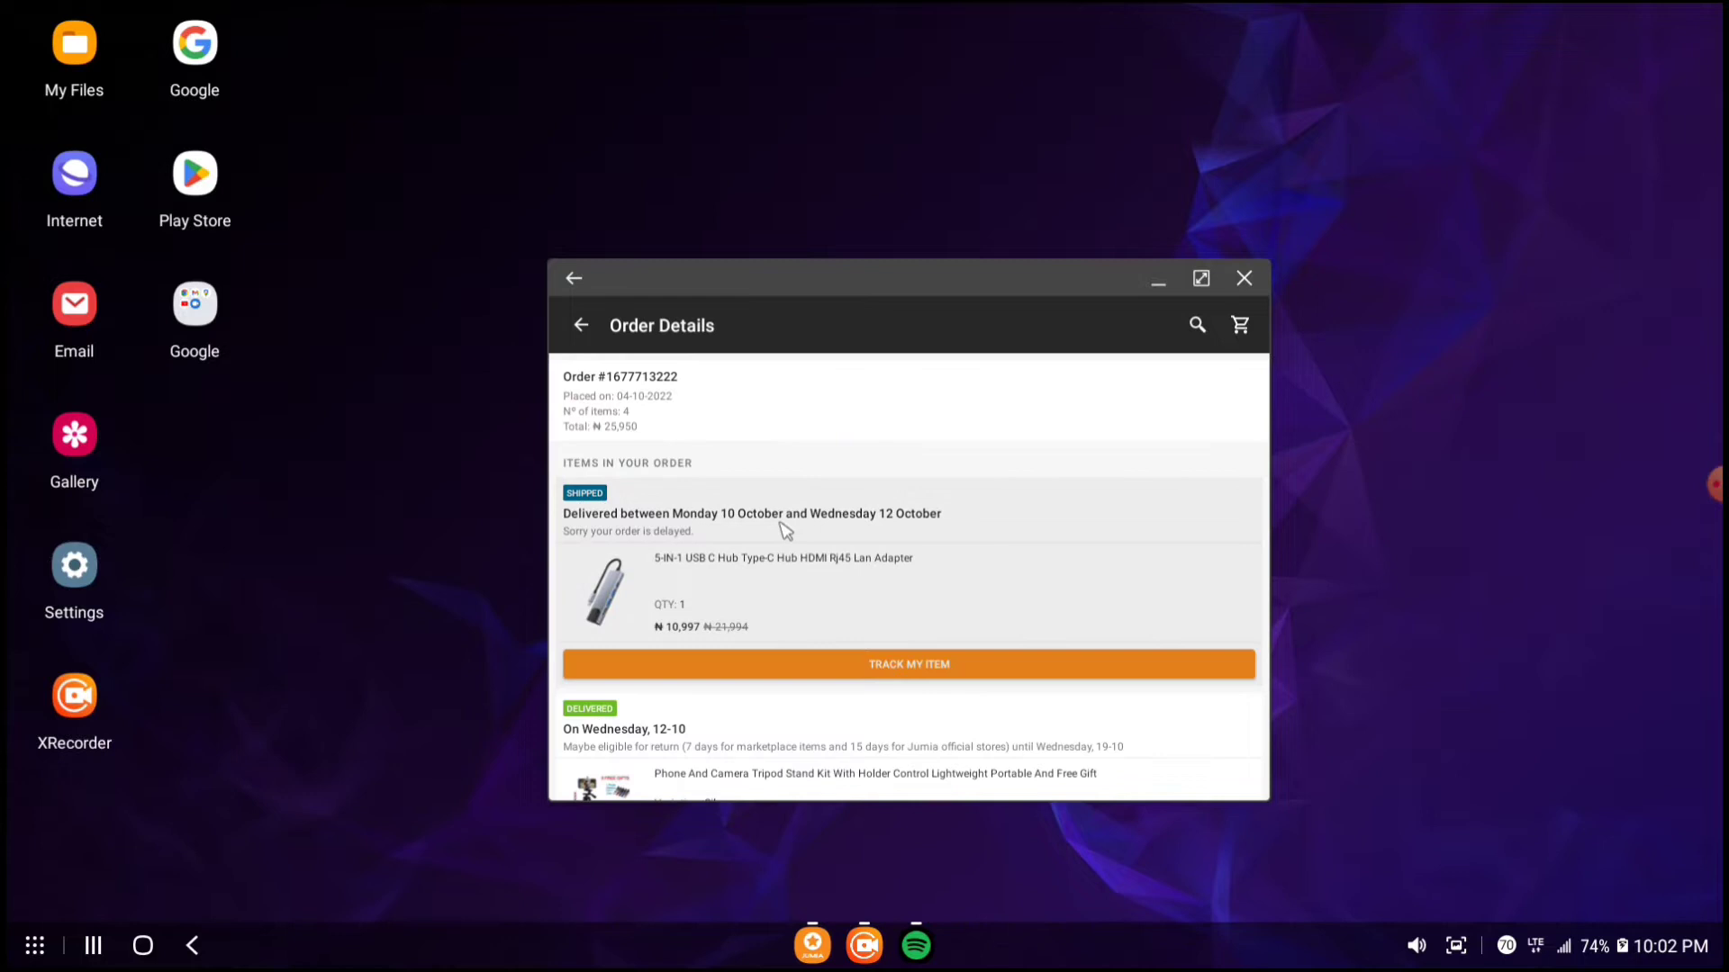
left_click(768, 586)
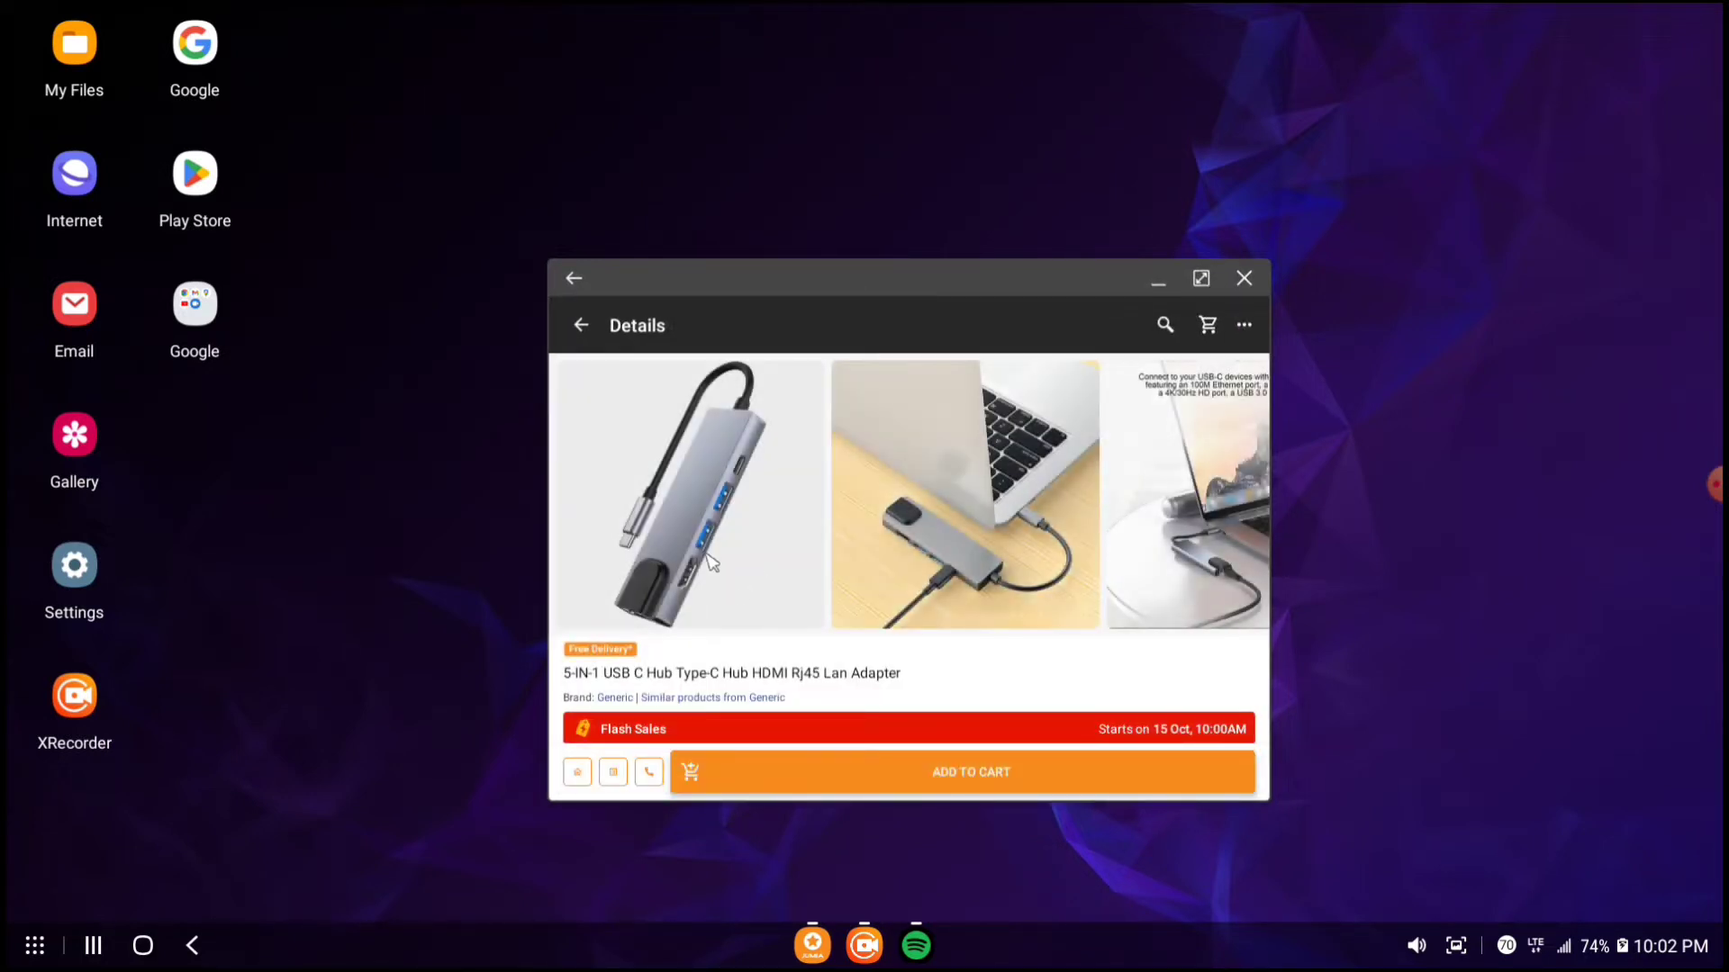
View the enlarged product photos of the USB C hub and close the Jumia window
left_click(711, 563)
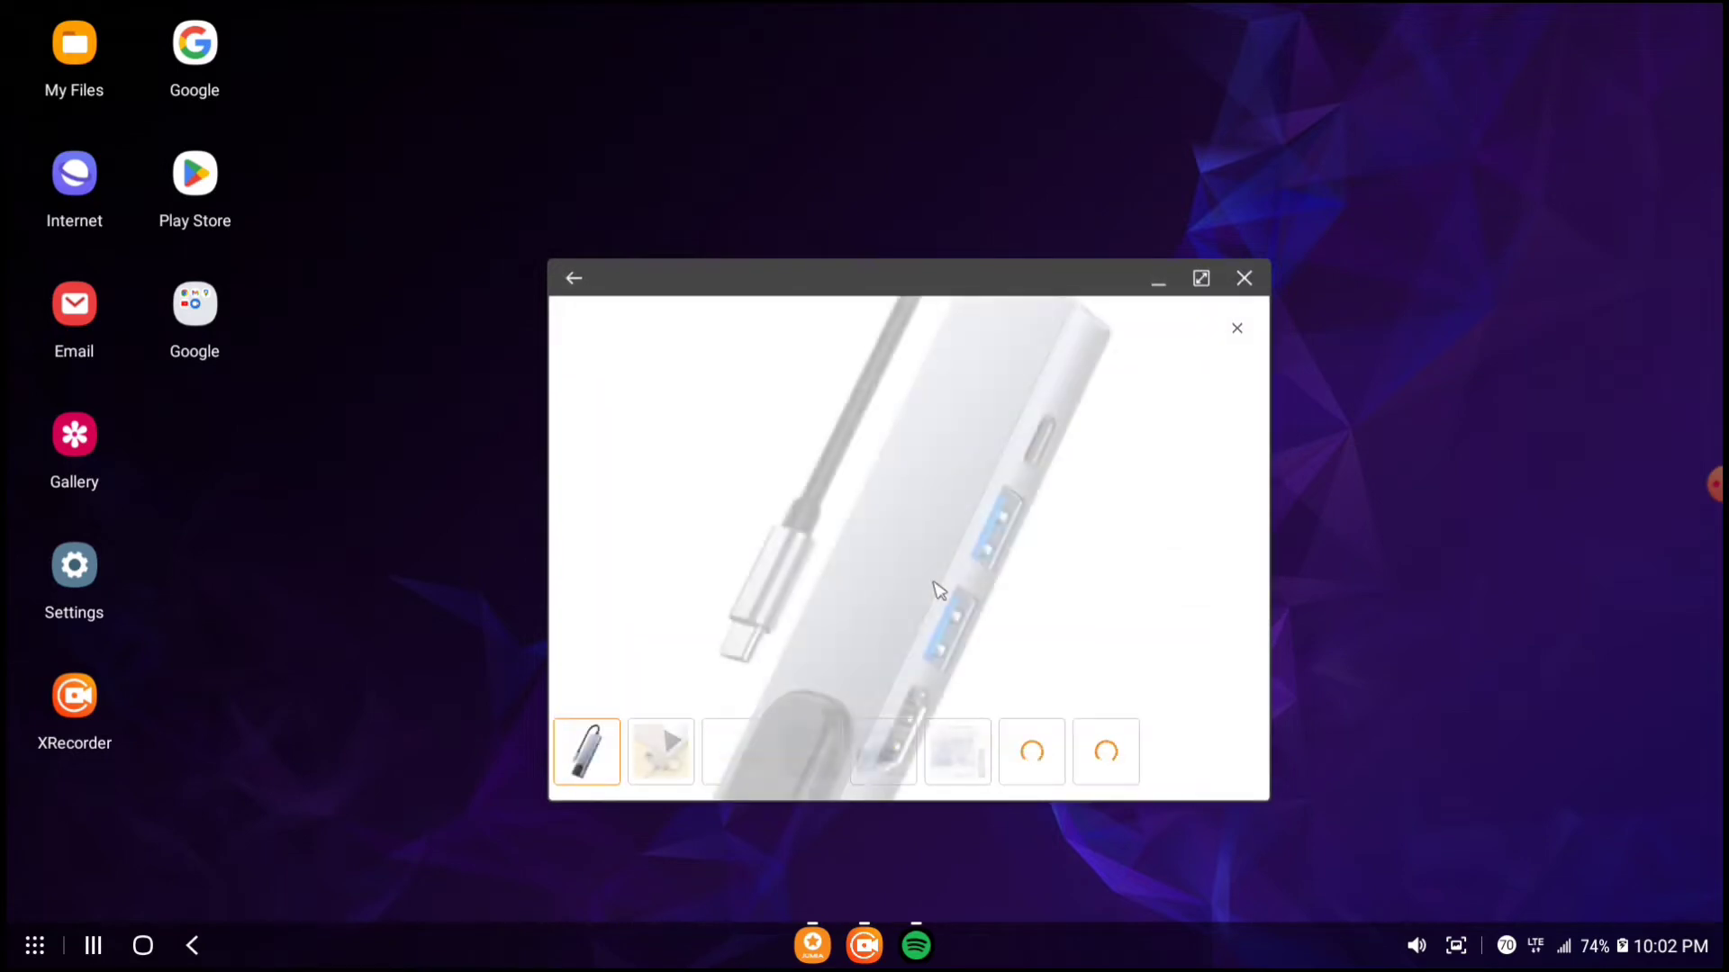
left_click(807, 752)
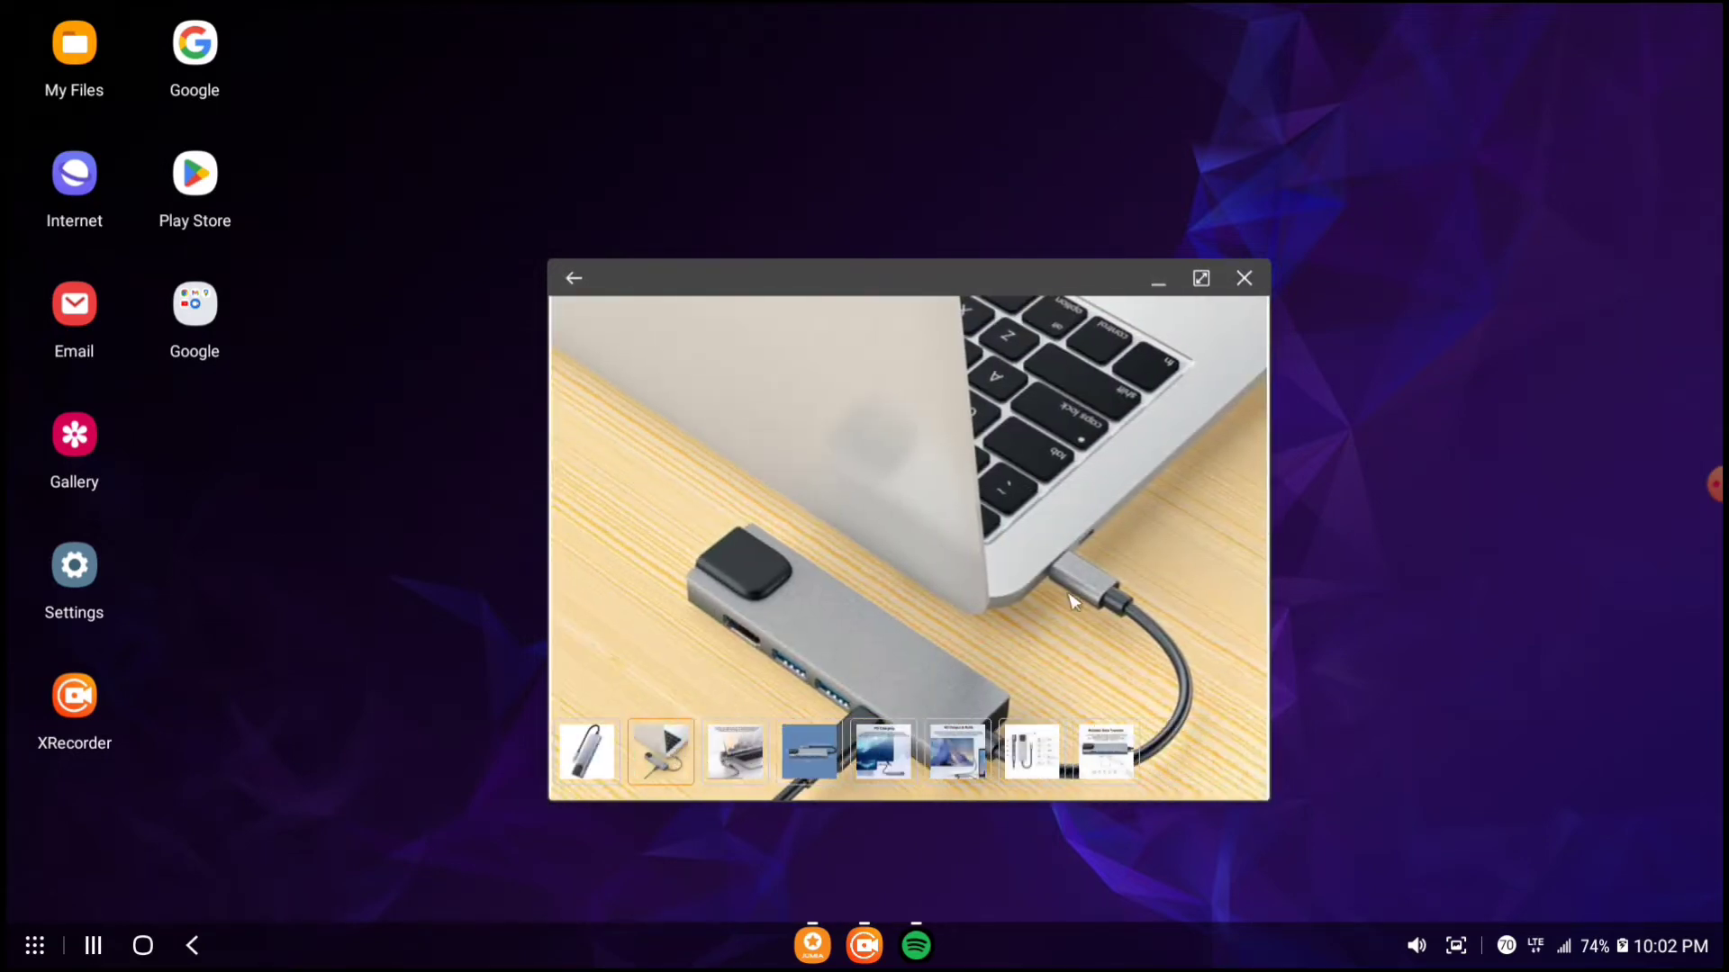
left_click(1244, 280)
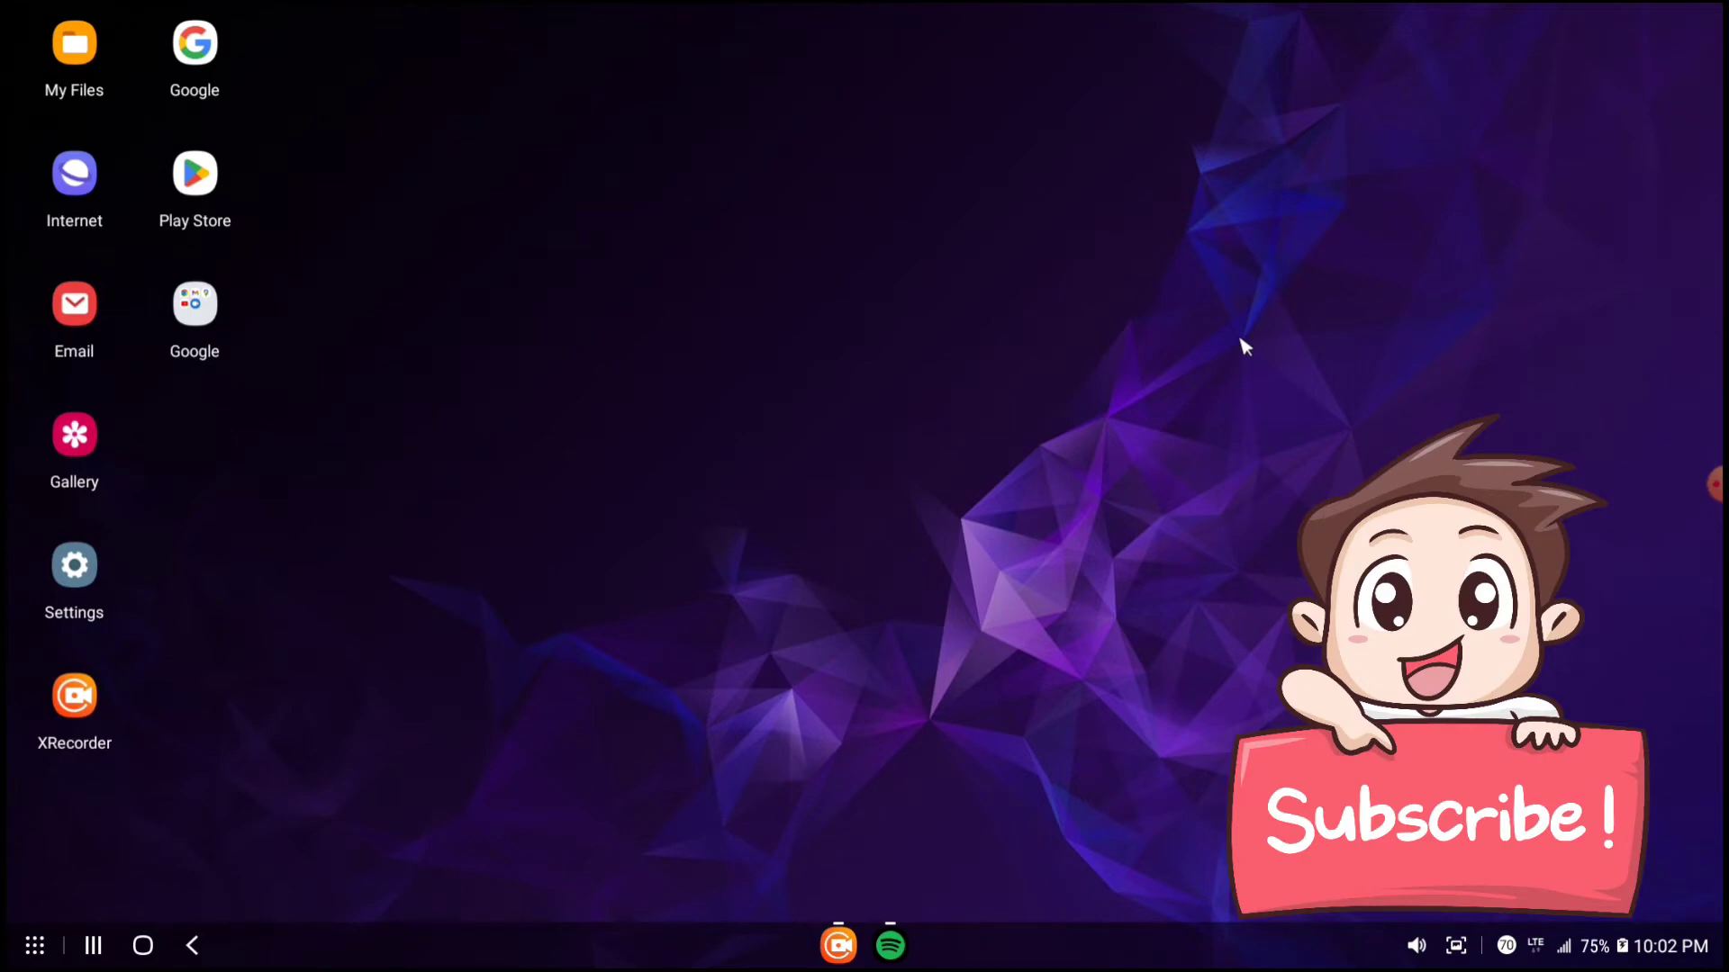
Find PPSSPP Gold among the installed apps and launch it
left_click(34, 945)
scroll(927, 513, "down", 2)
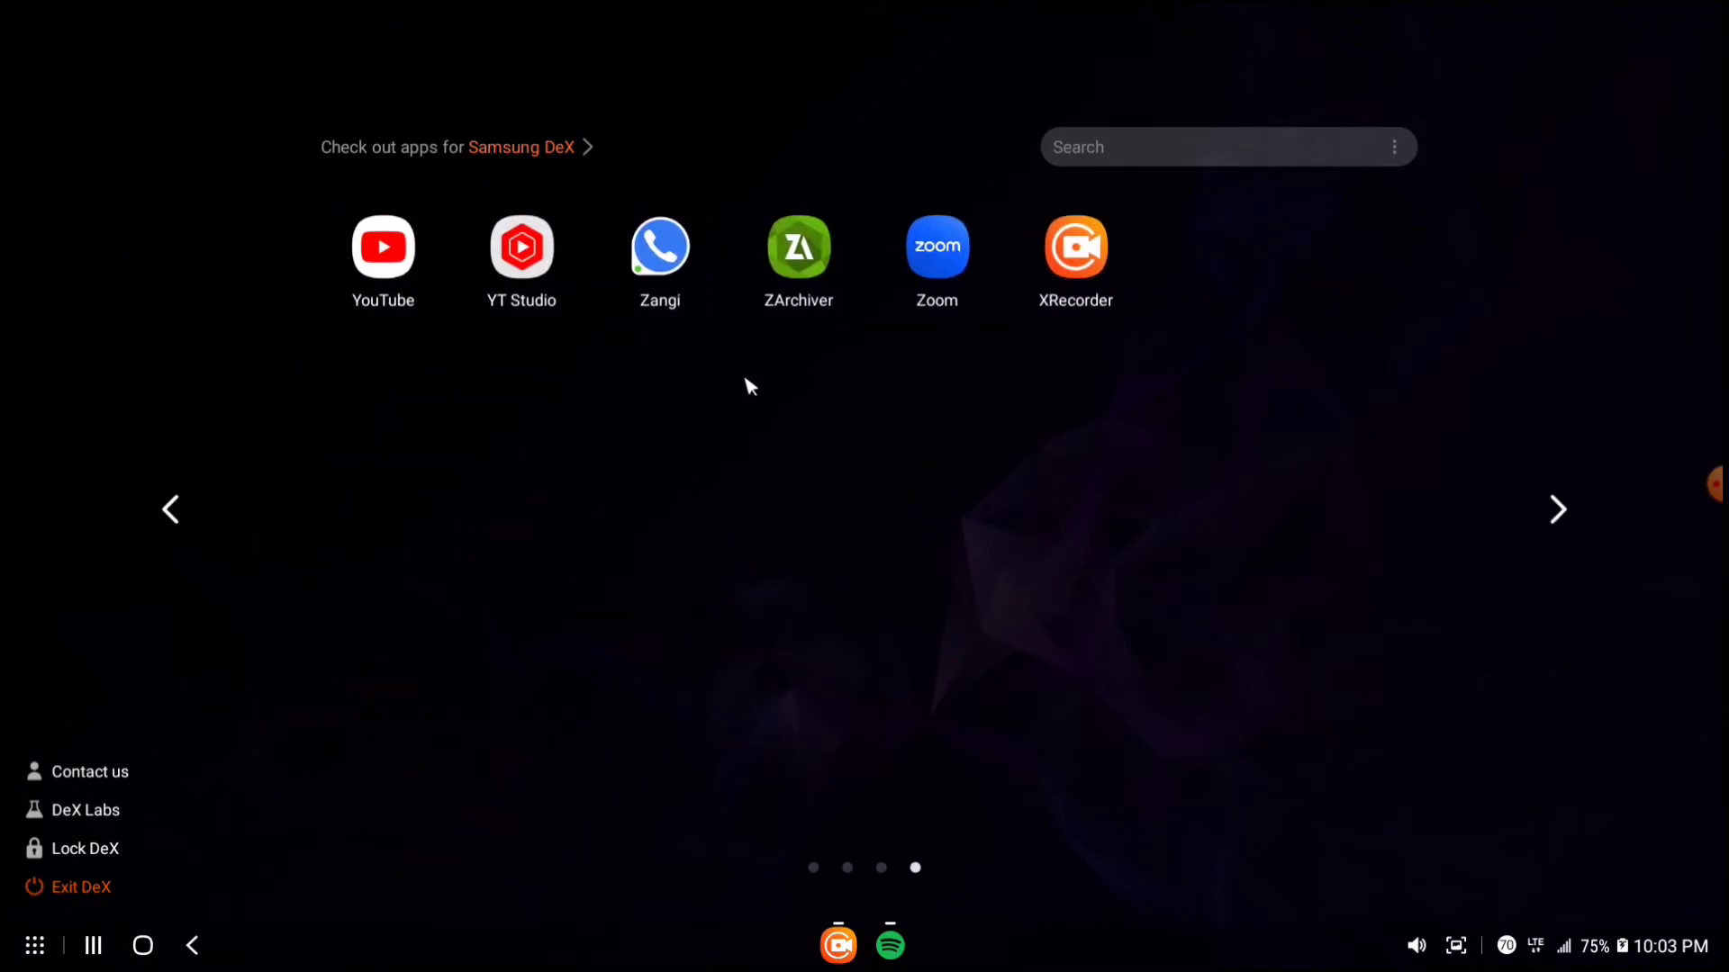
scroll(749, 382, "up", 1)
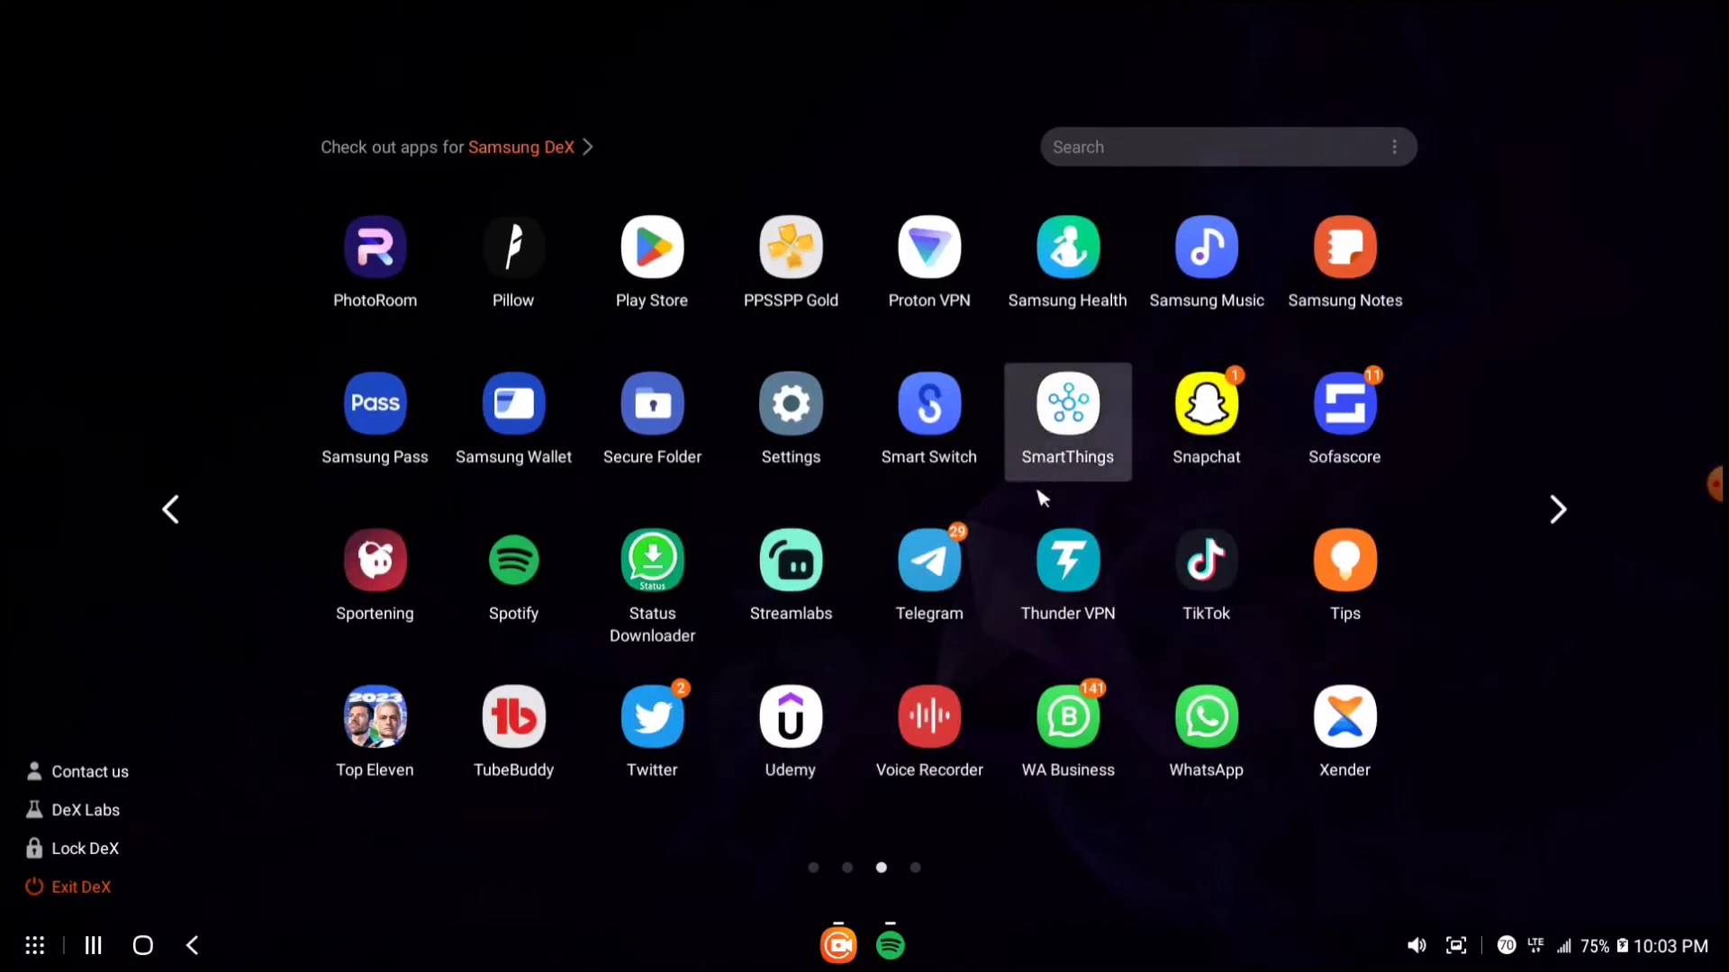
left_click(820, 297)
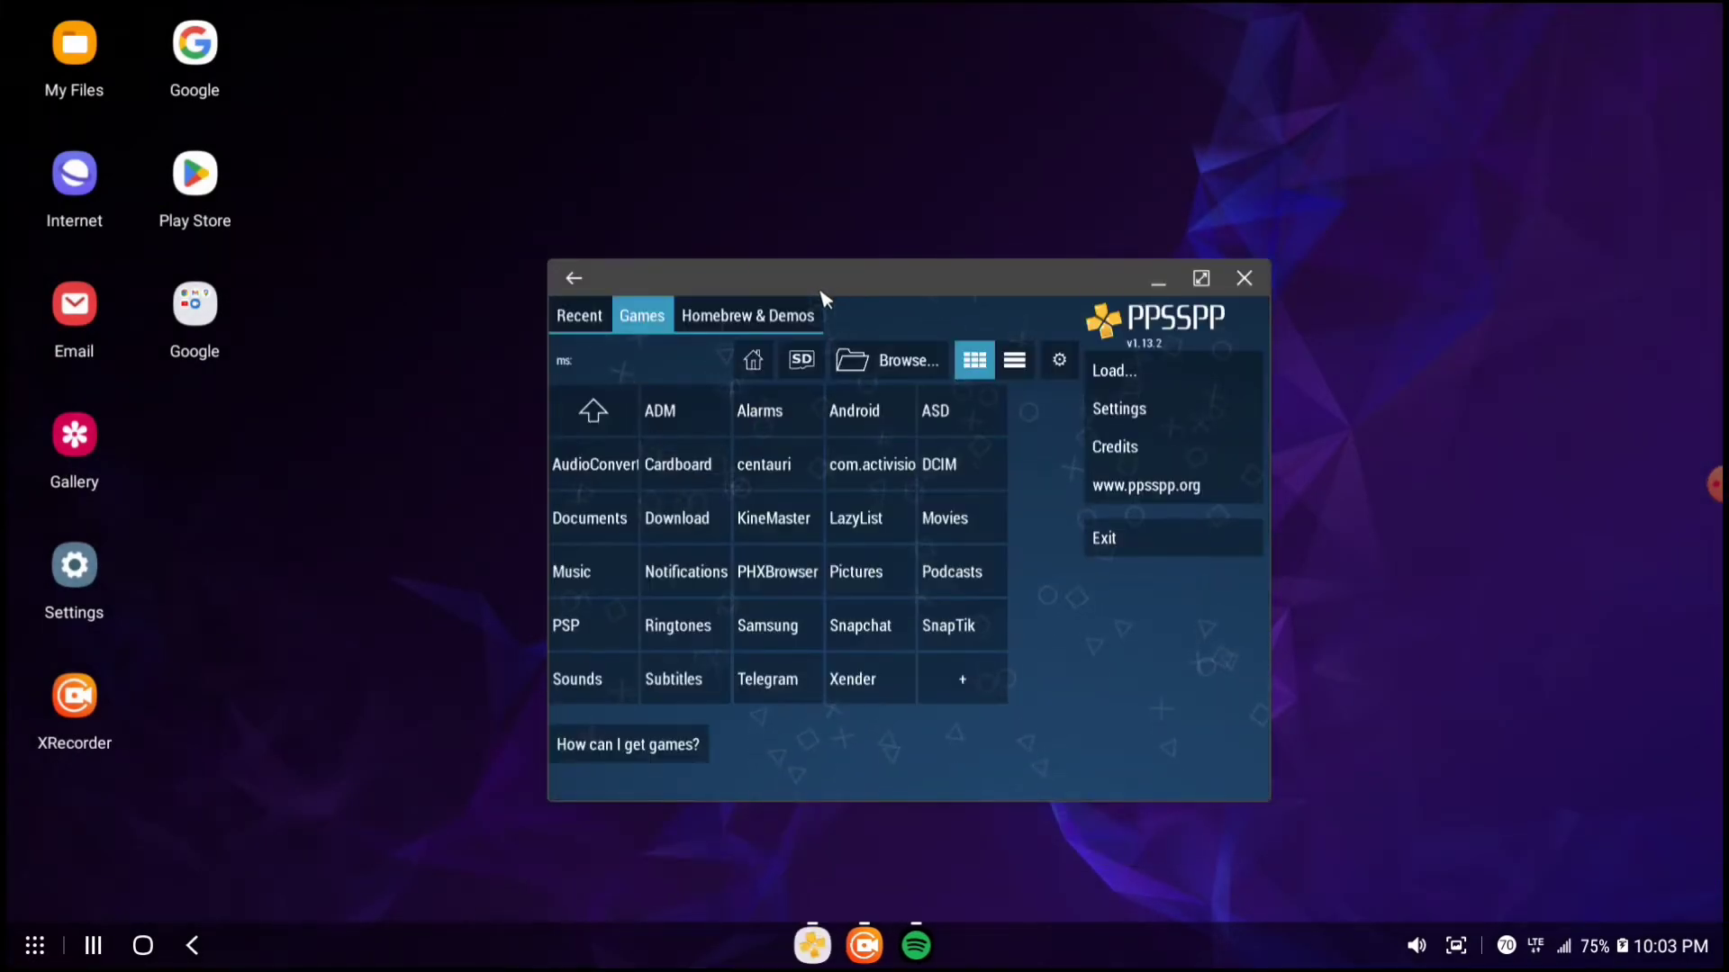
Test directional navigation by moving the highlight around the PPSSPP Games folder grid and its browsing options
key("Down")
key("Down")
key("Down")
key("Down")
key("Left")
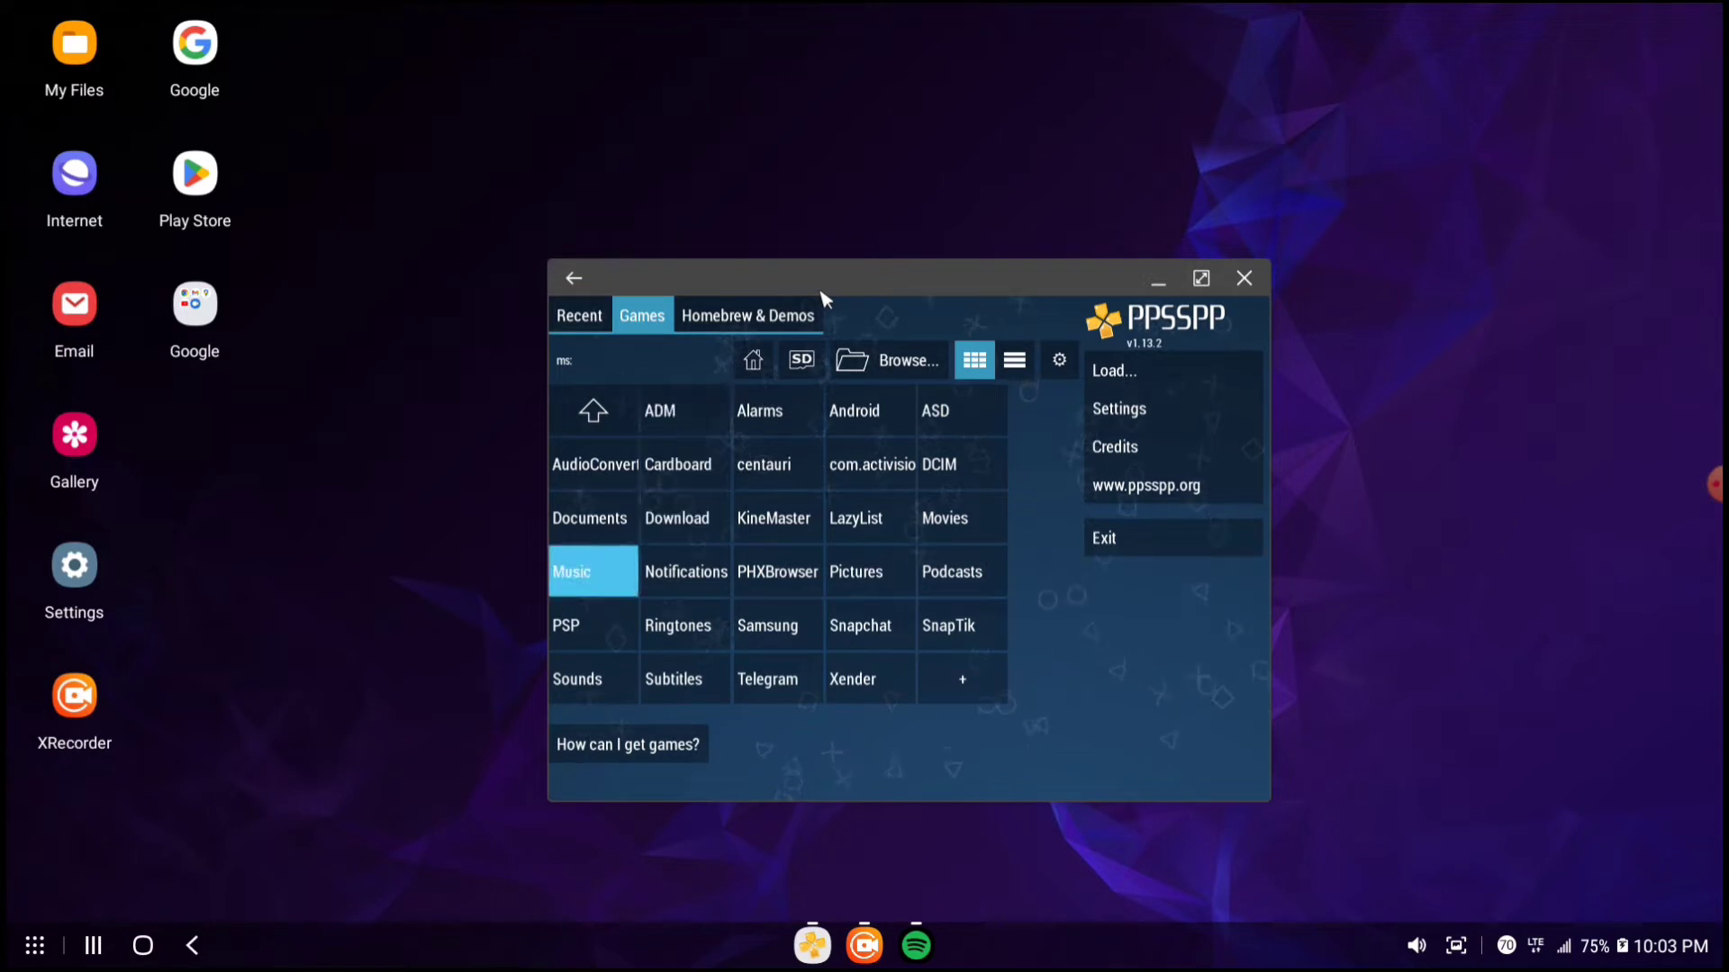
key("Right")
key("Right")
key("Left")
key("Up")
key("Right")
key("Right")
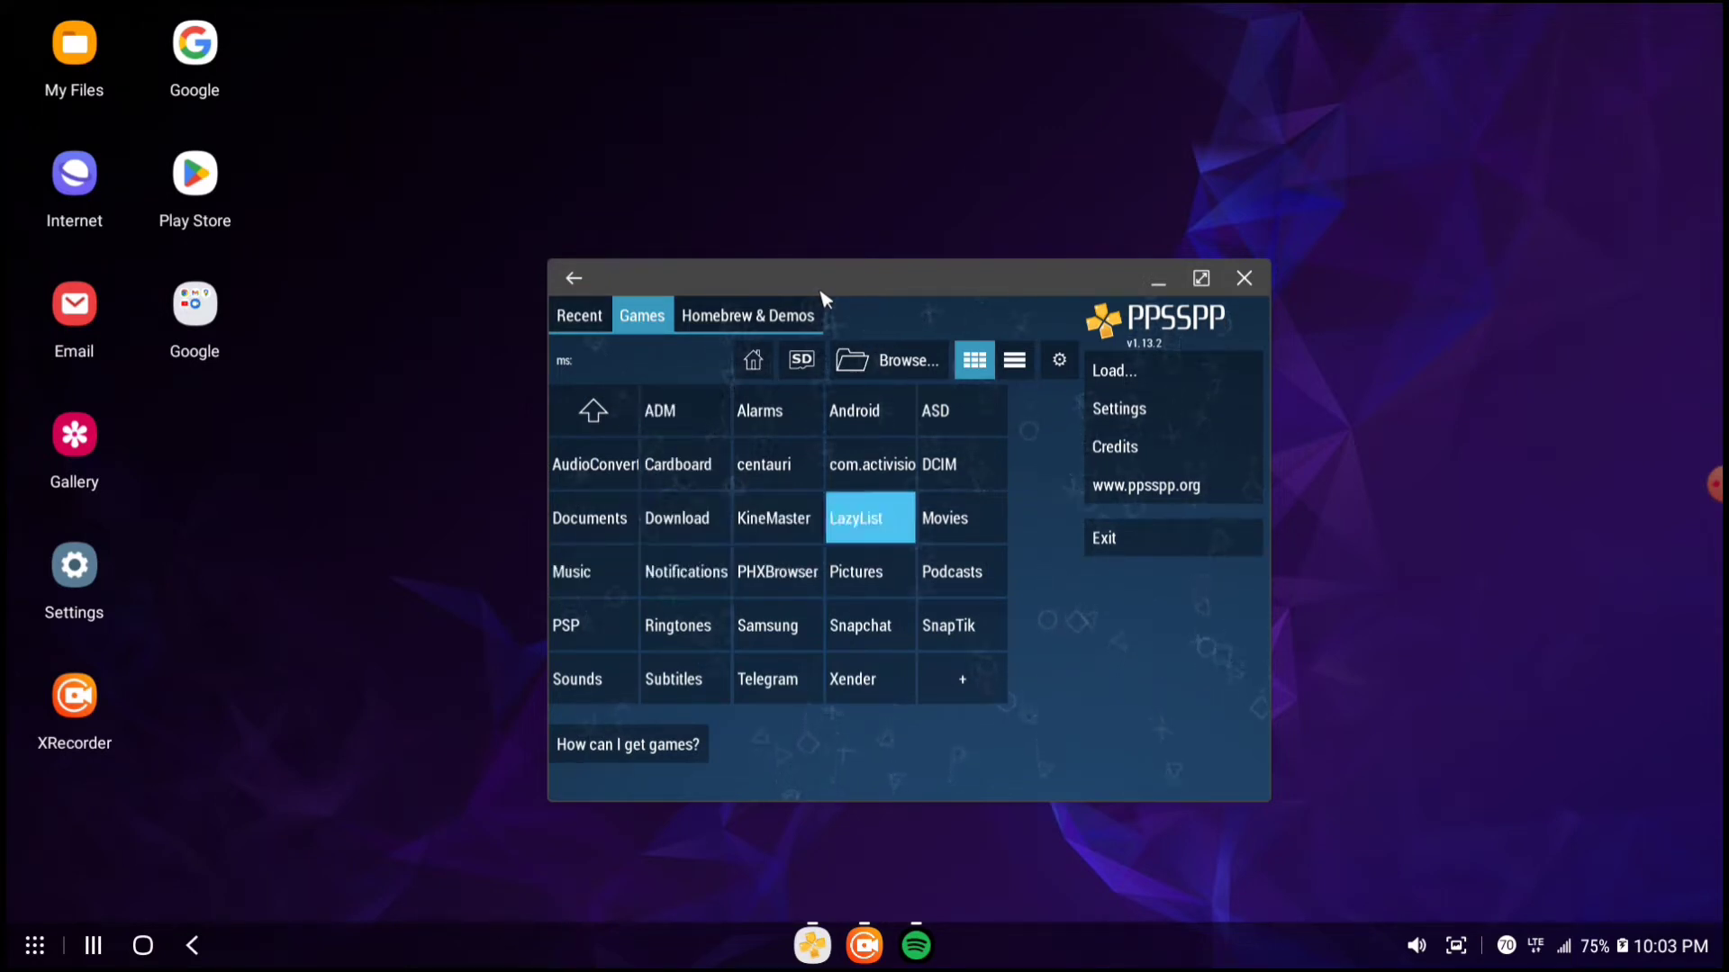
key("Right")
key("Right")
key("Down")
key("Down")
key("Down")
key("Up")
key("Up")
key("Right")
key("Up")
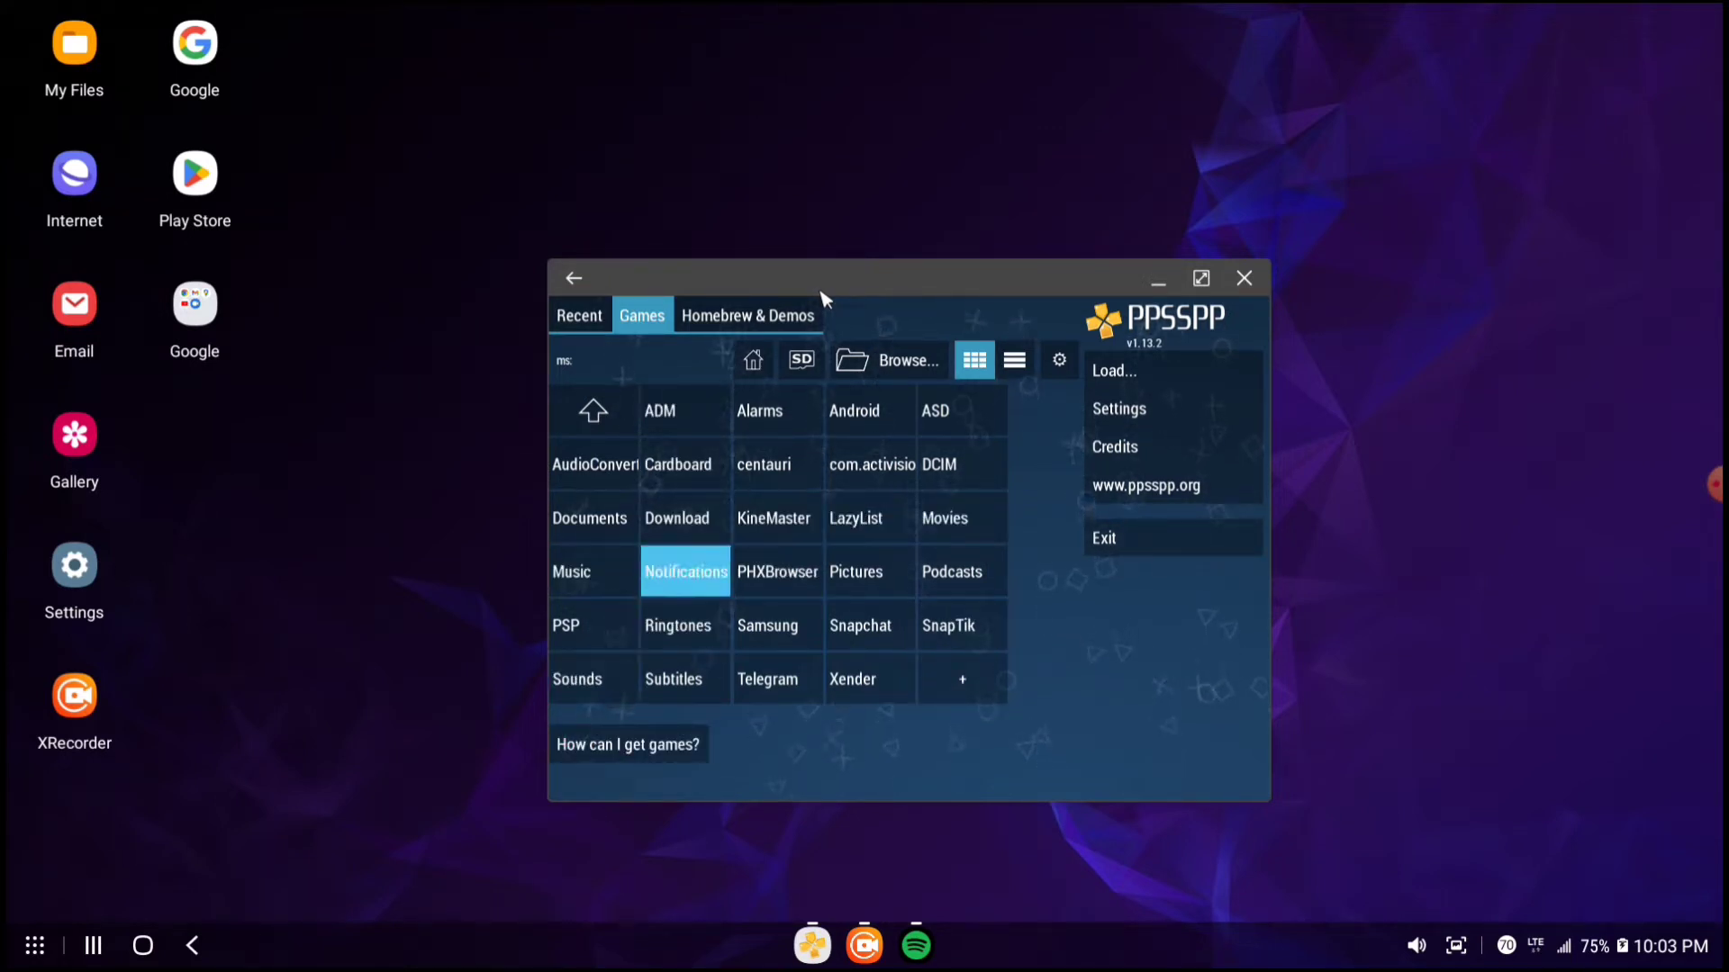
key("Up")
key("Up")
key("Up")
key("Up")
key("Up")
key("Down")
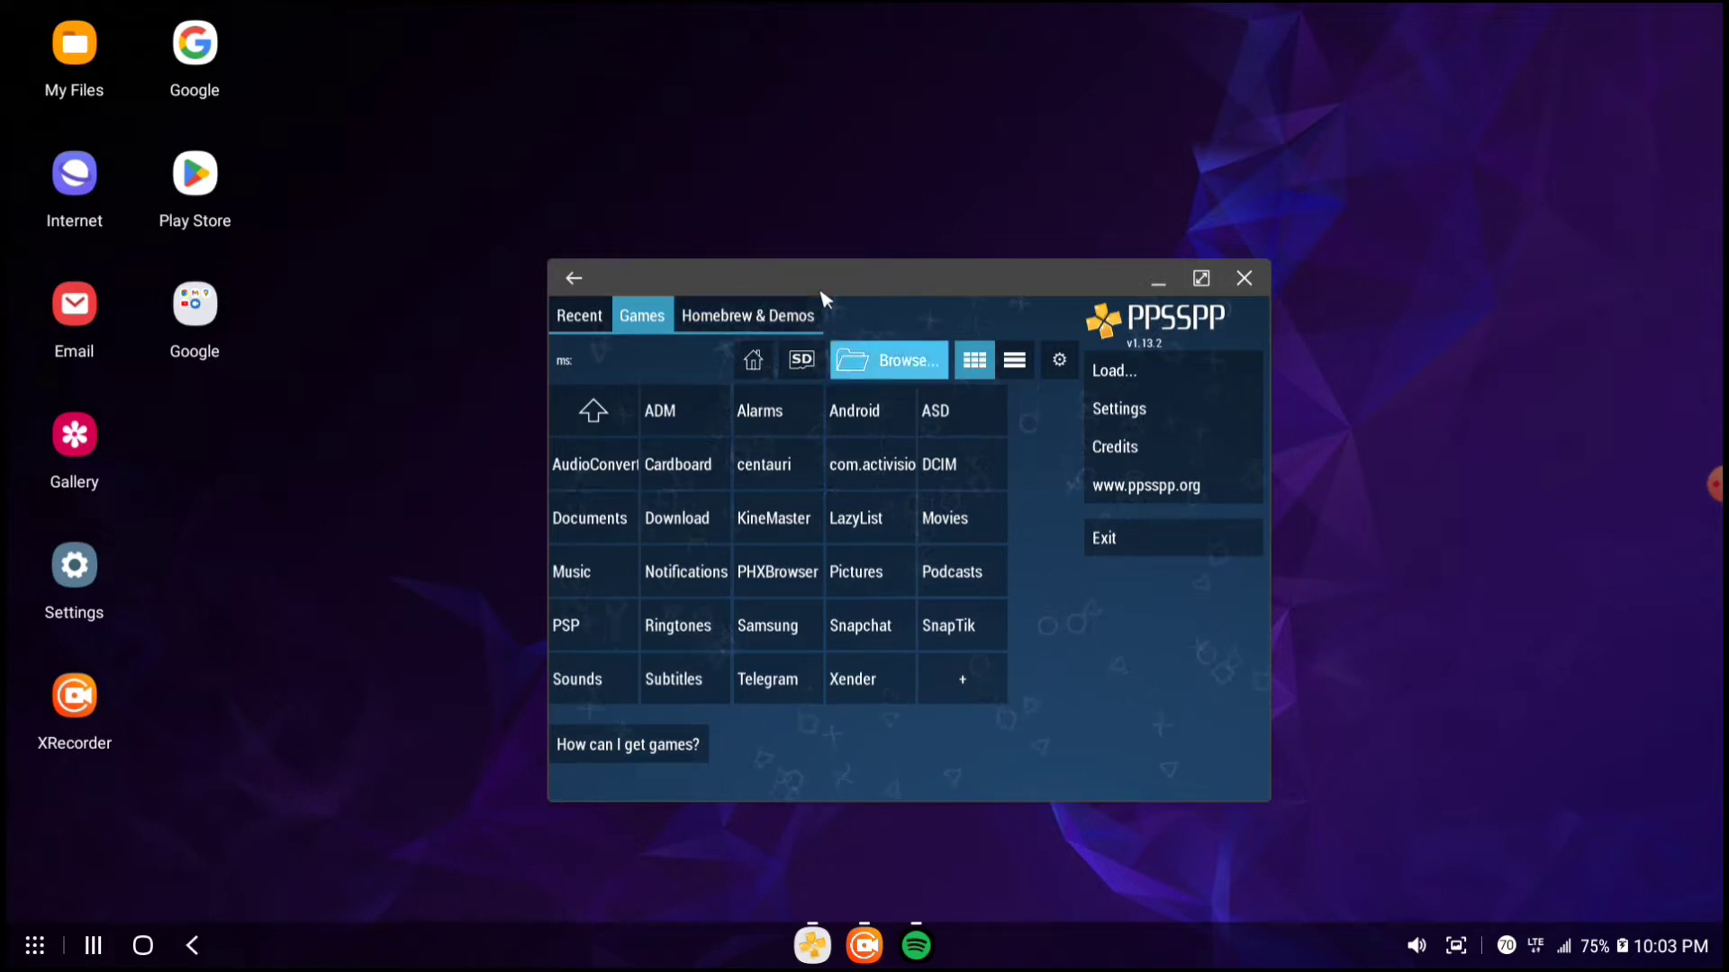
key("Right")
key("Right")
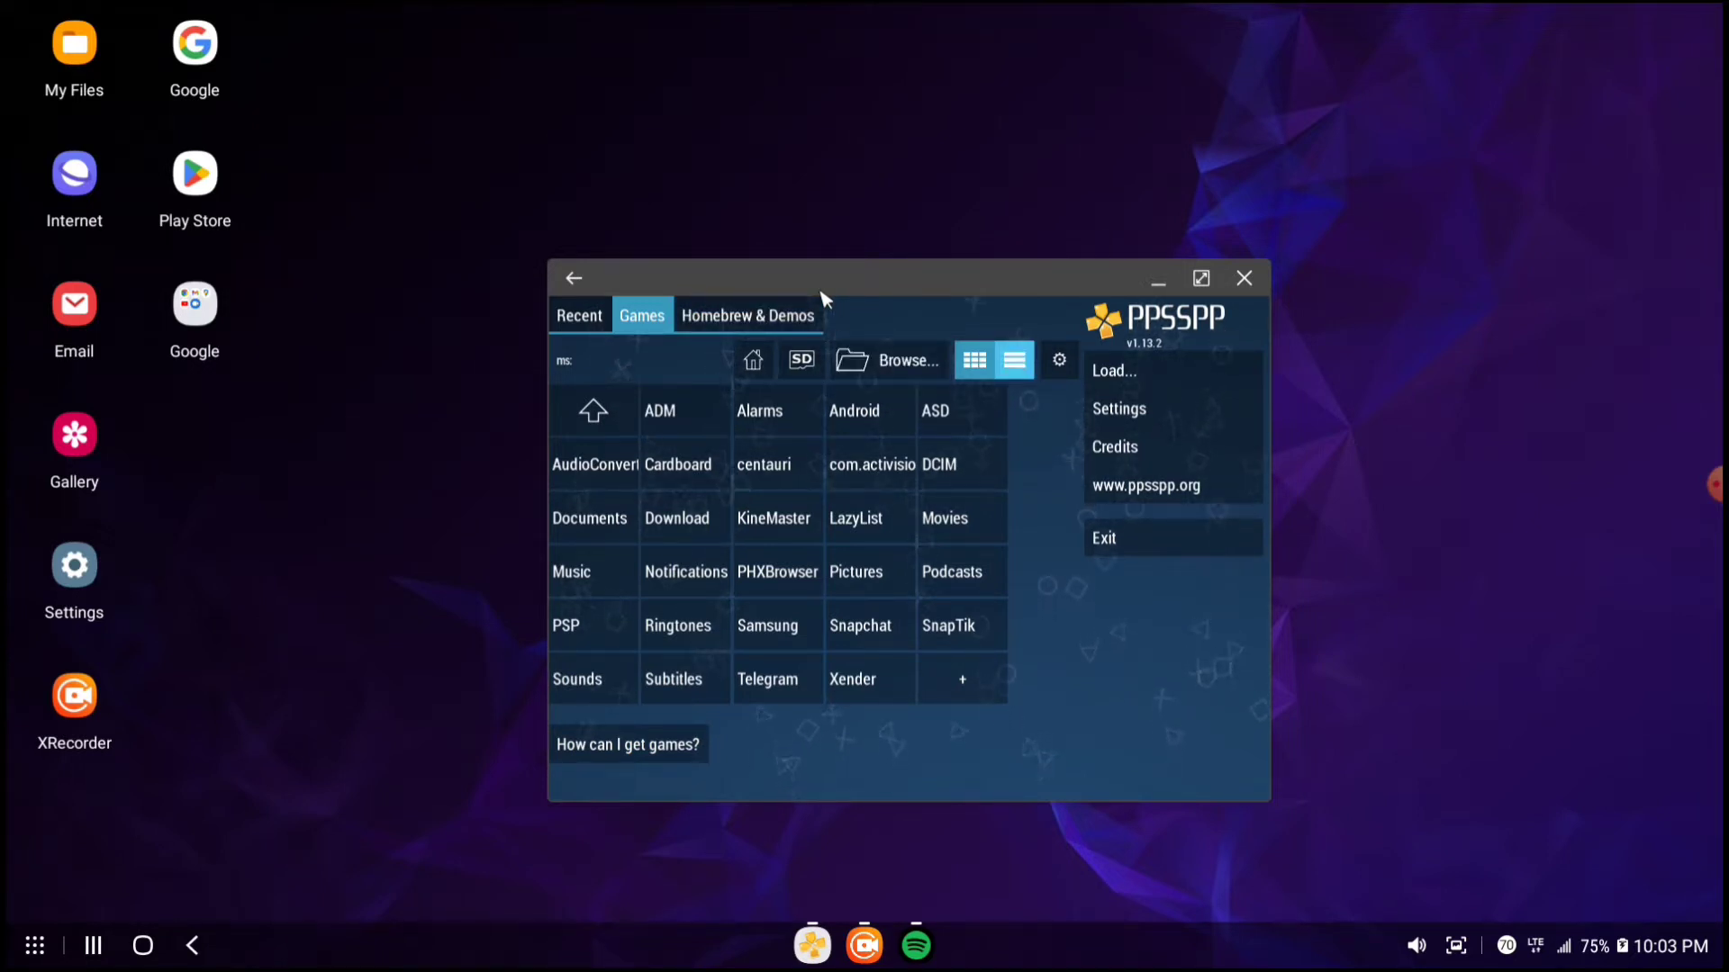
Open the control mapping in the PPSSPP settings and clear all existing bindings
left_click(1148, 418)
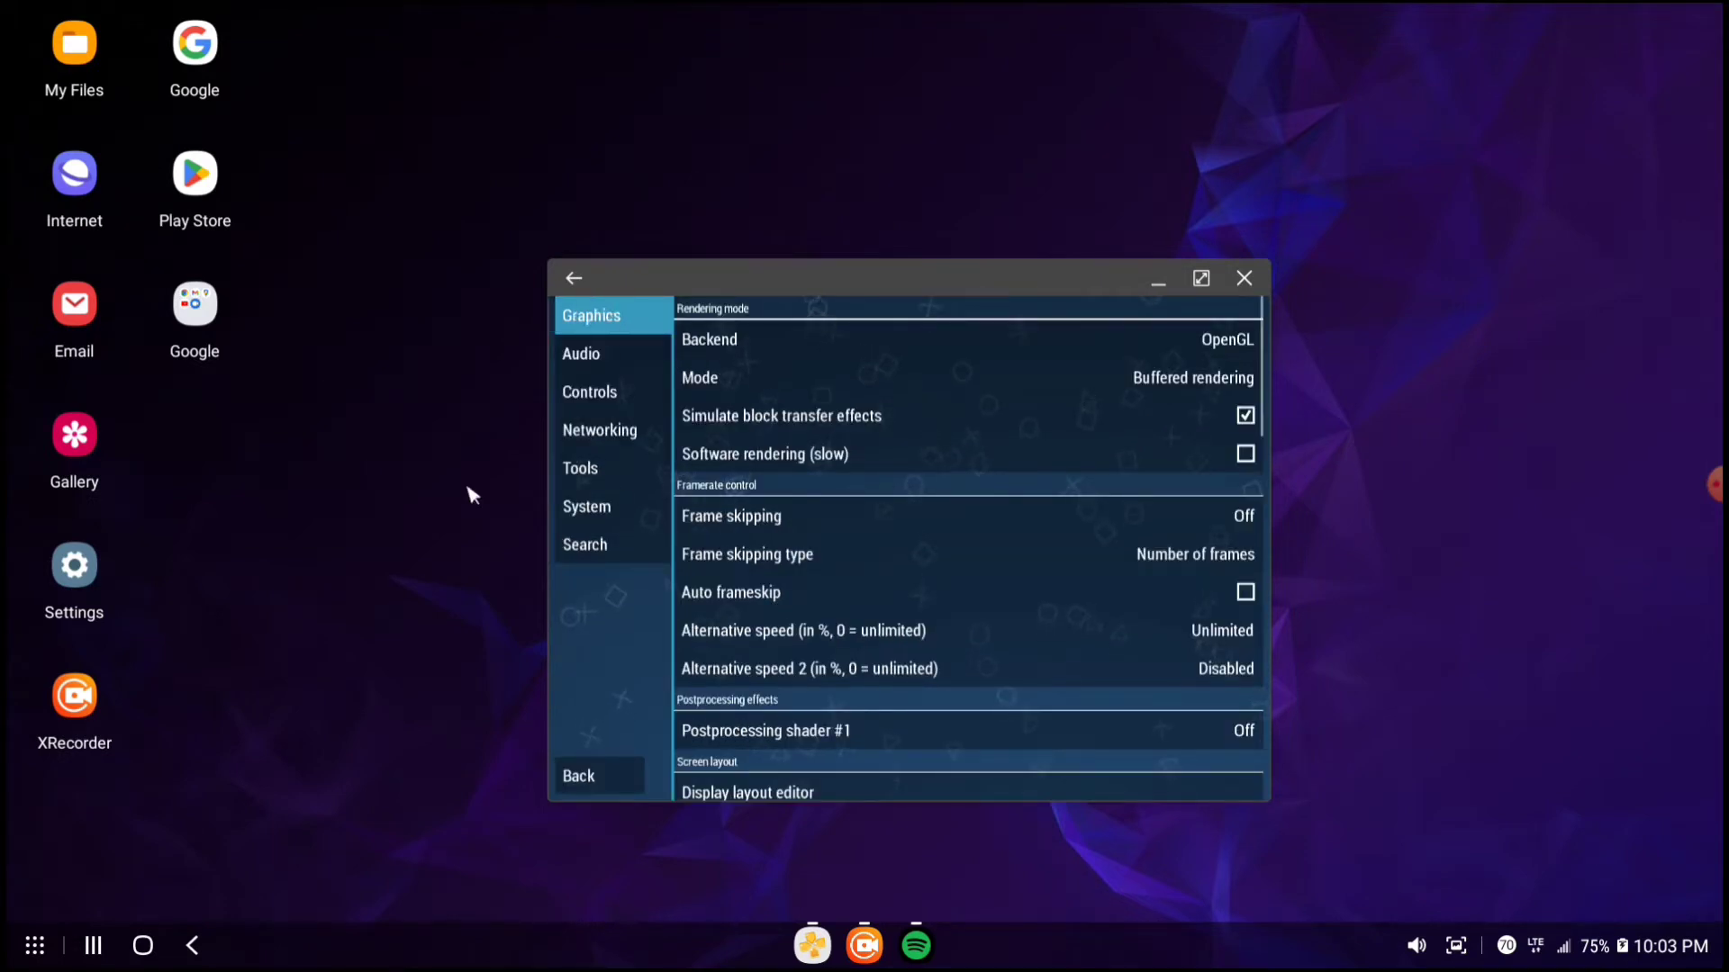
left_click(592, 401)
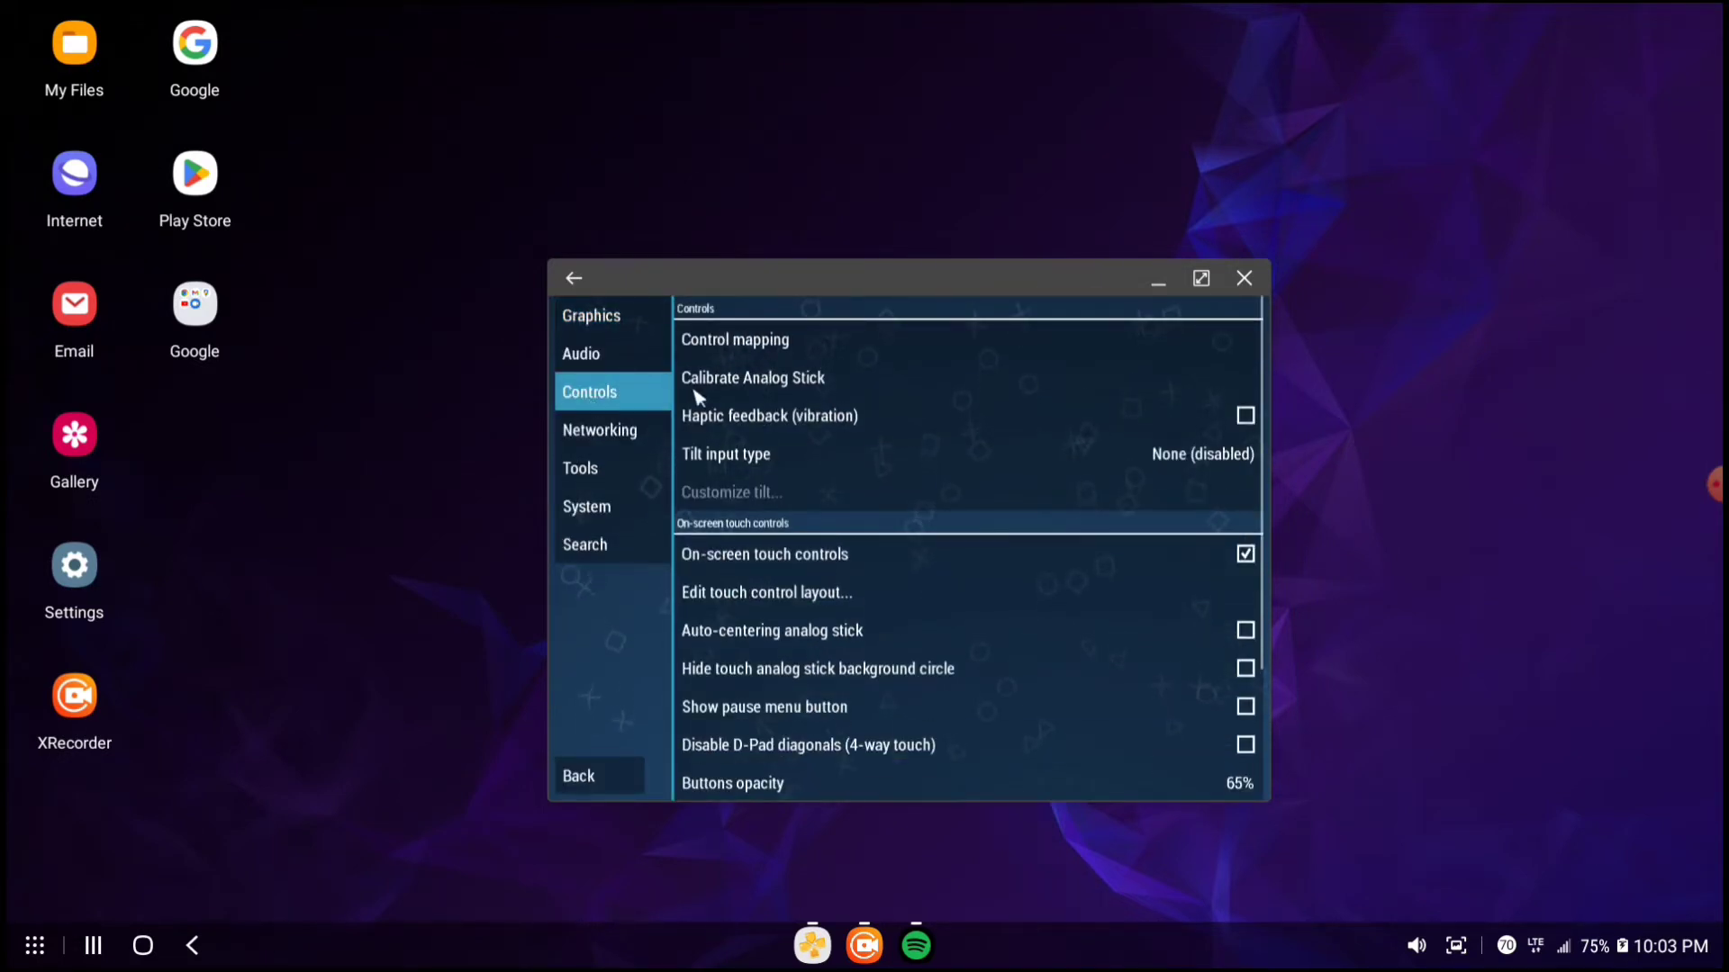
left_click(786, 346)
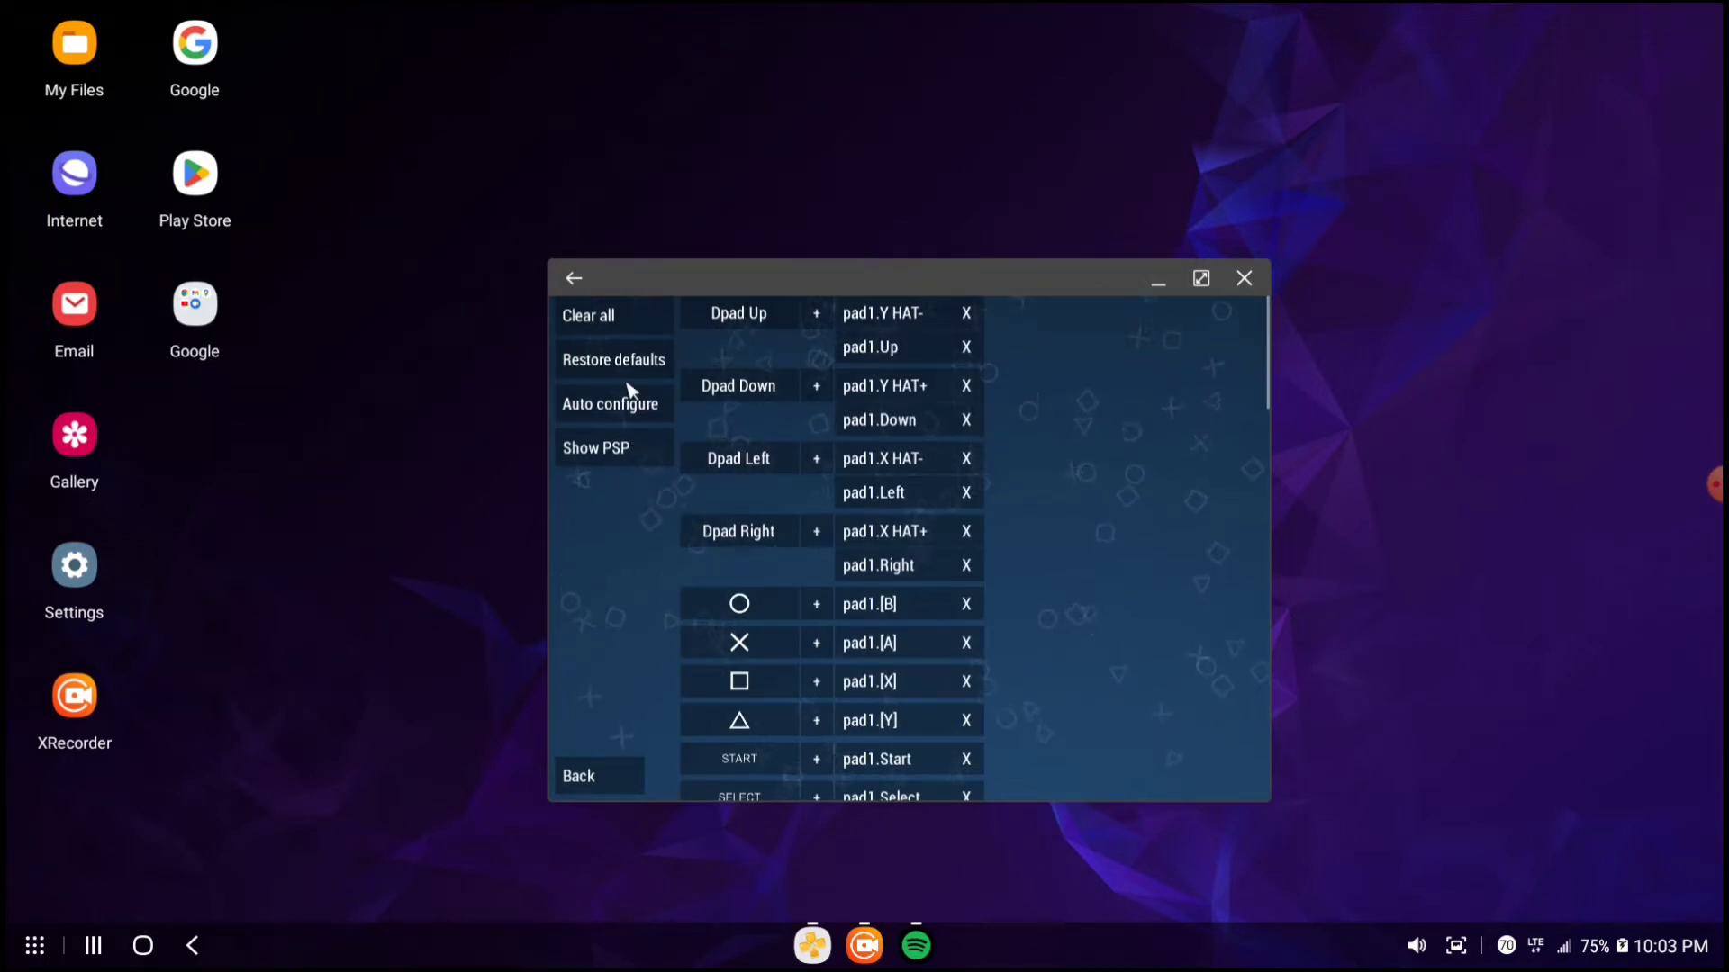
left_click(629, 324)
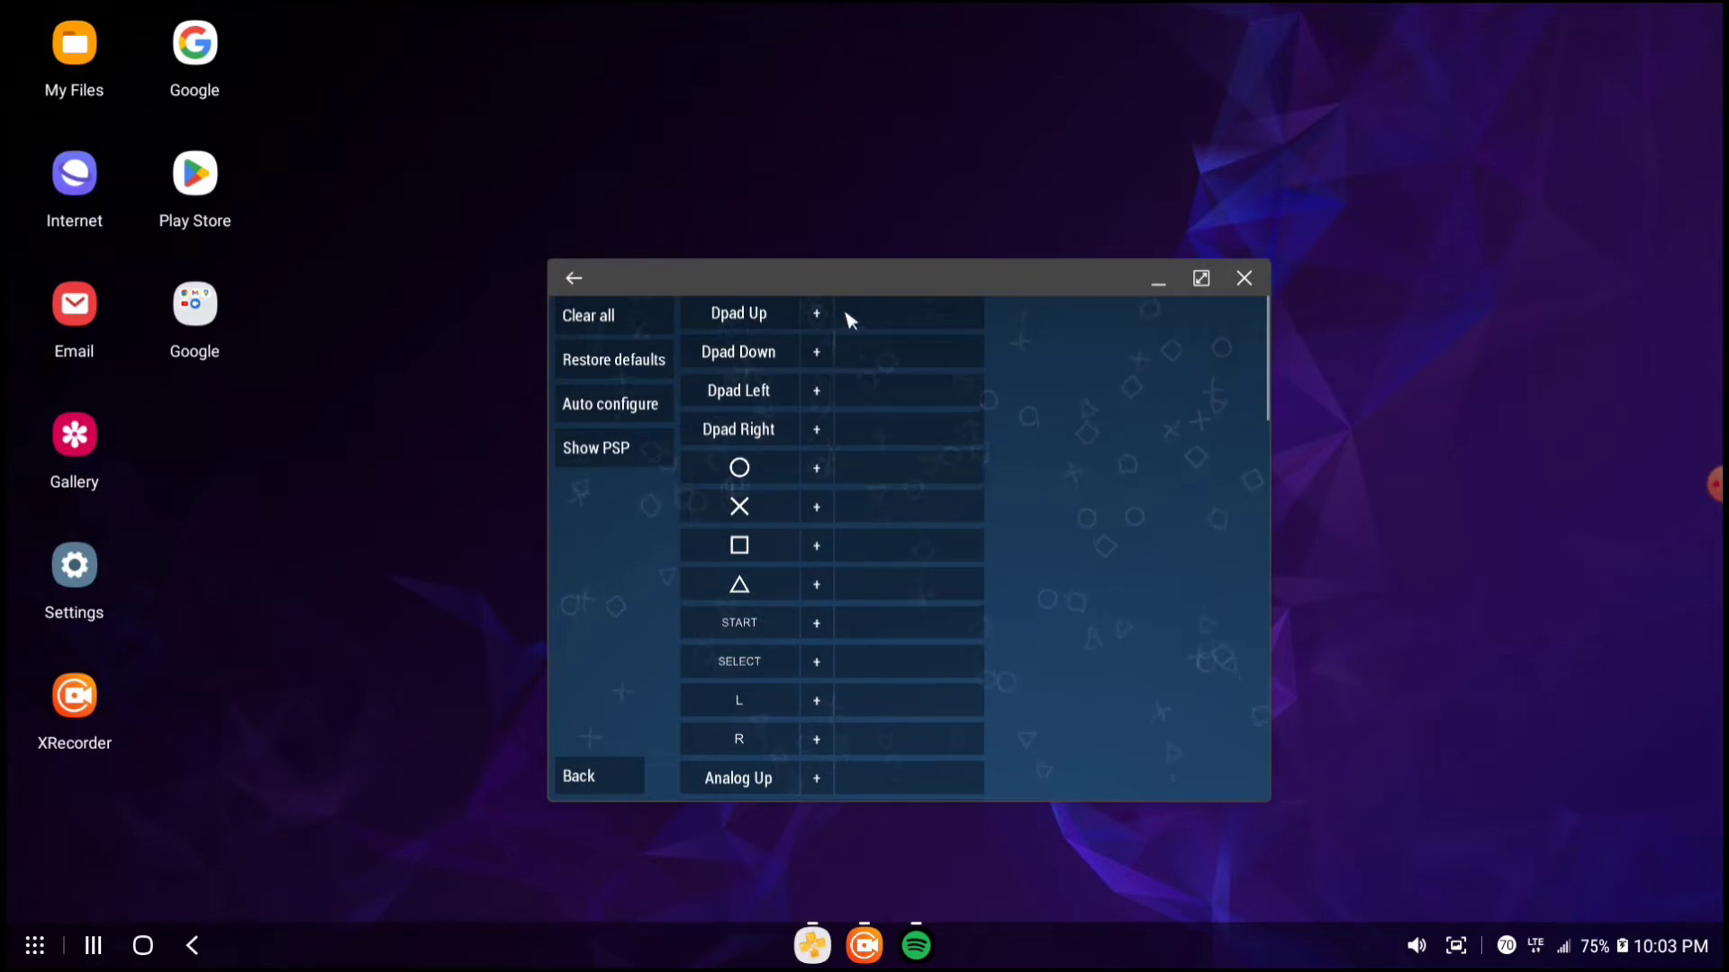
Map Dpad Up to pad1.Y HAT-, Down to pad1.Y HAT+, Left to pad1.X HAT- and Right to pad1.X HAT+
left_click(818, 314)
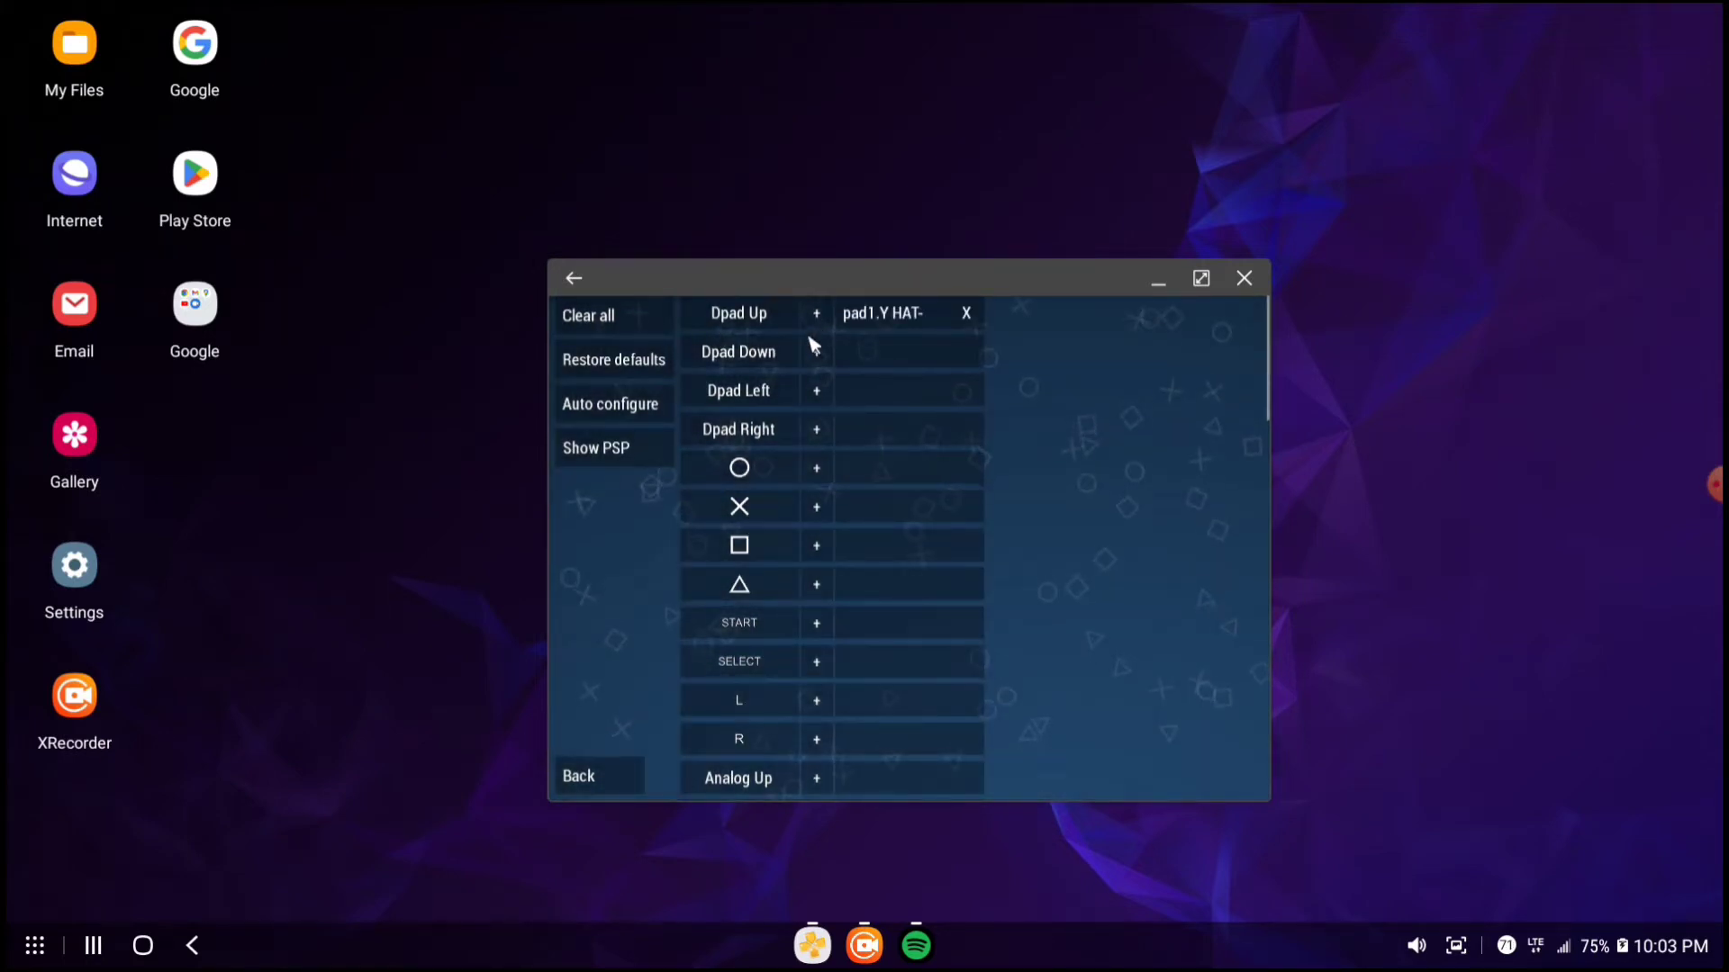
left_click(816, 354)
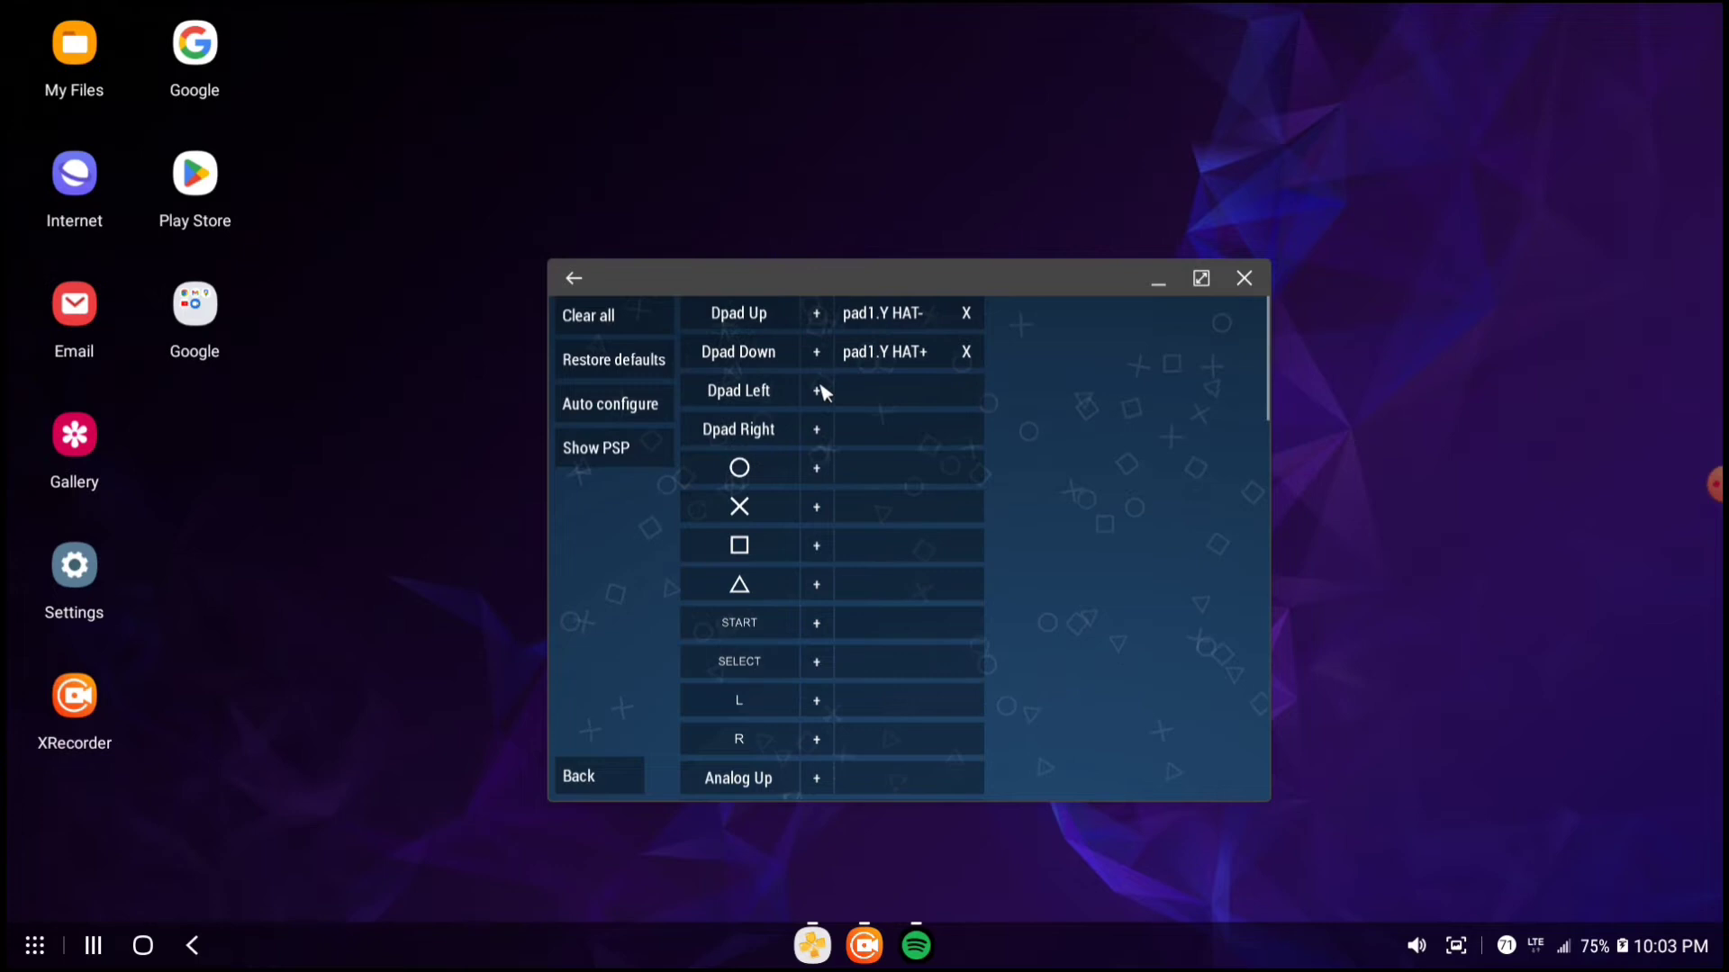
left_click(819, 393)
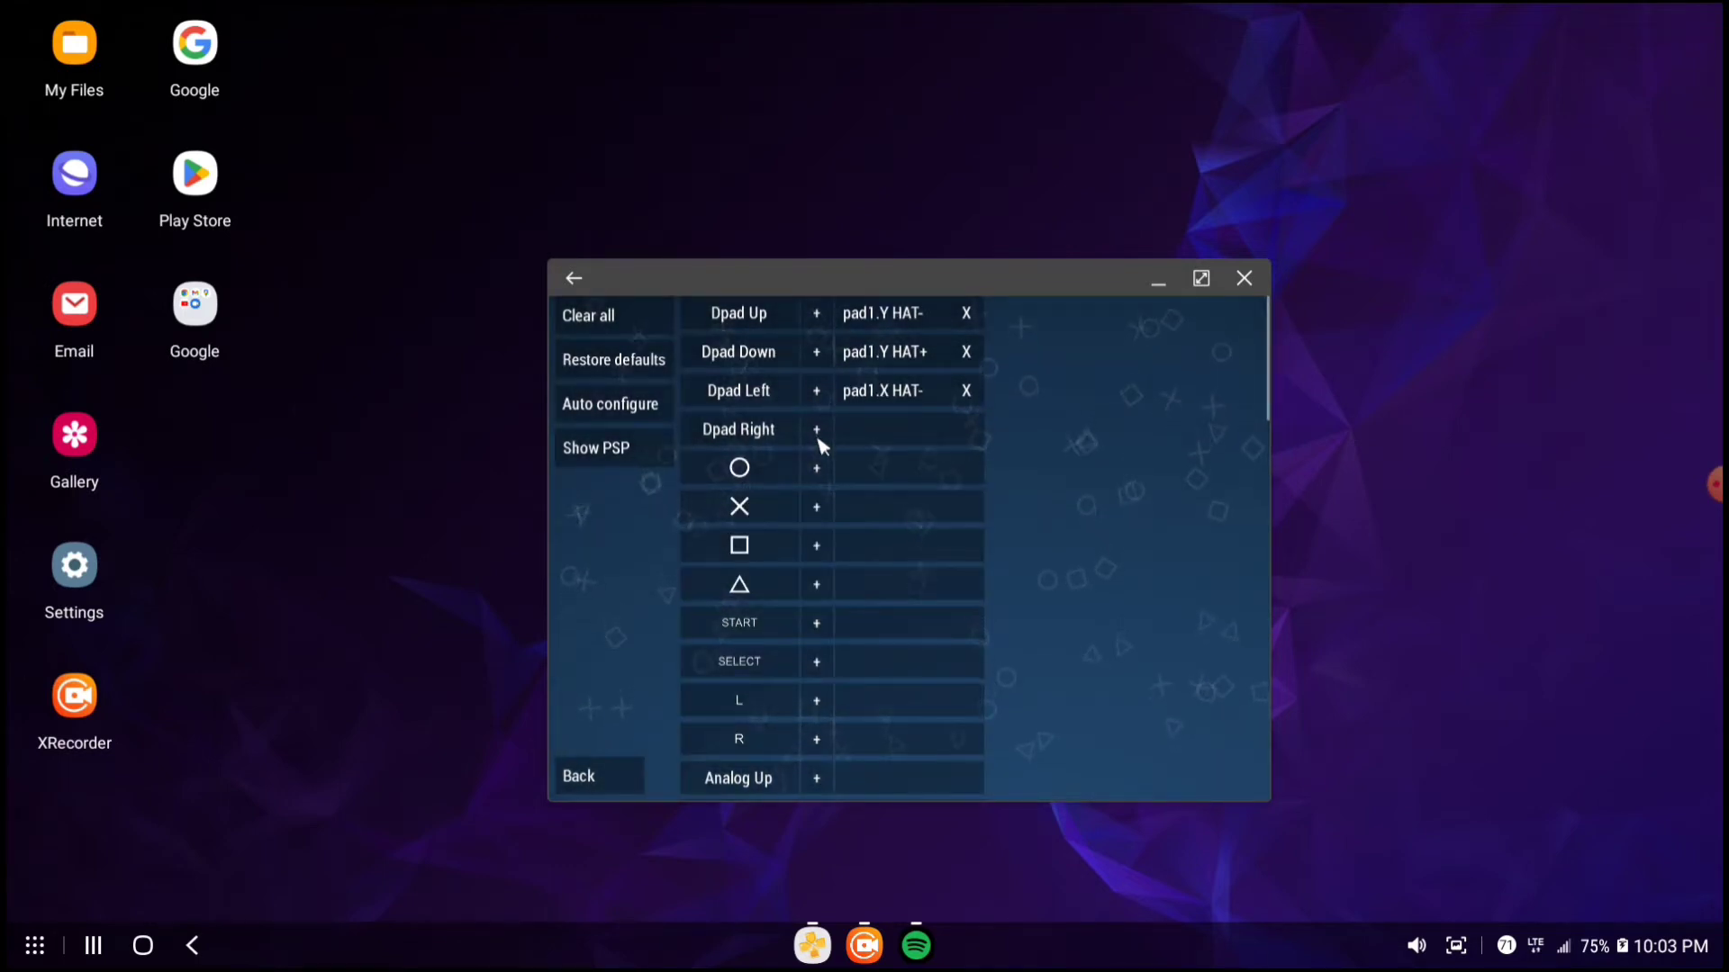
left_click(817, 431)
Map Circle to pad1.b2, Cross to pad1.b3, Square to pad1.b4 and Triangle to pad1.b1
left_click(818, 470)
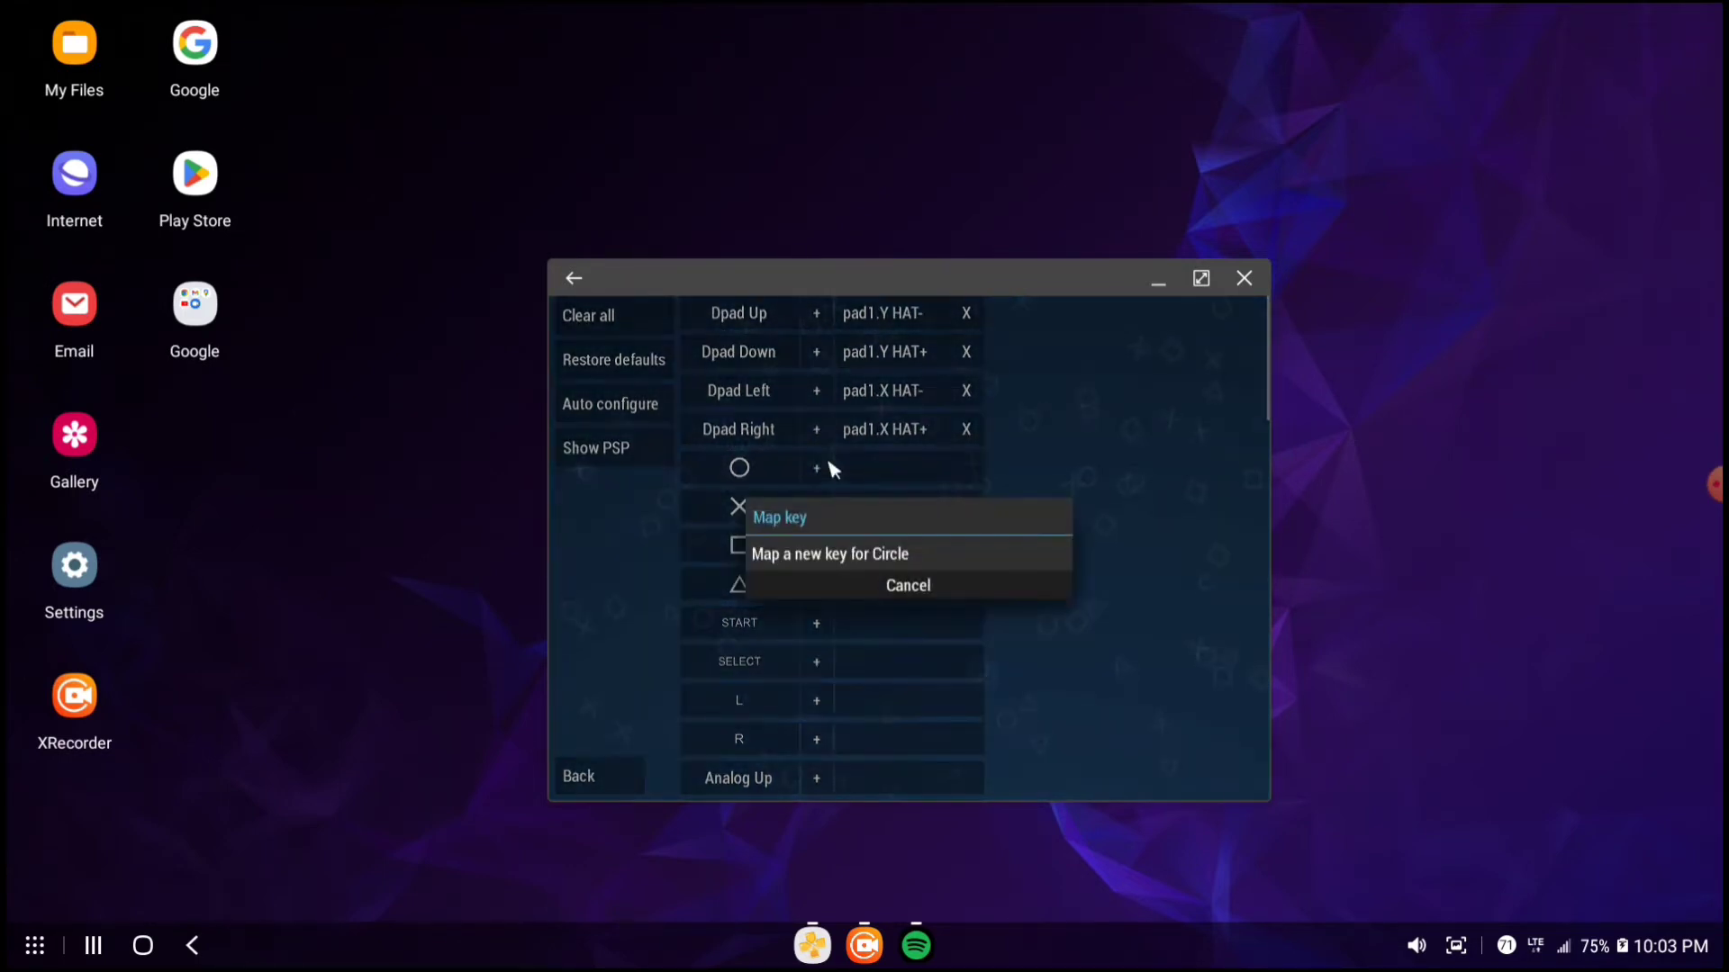
left_click(819, 509)
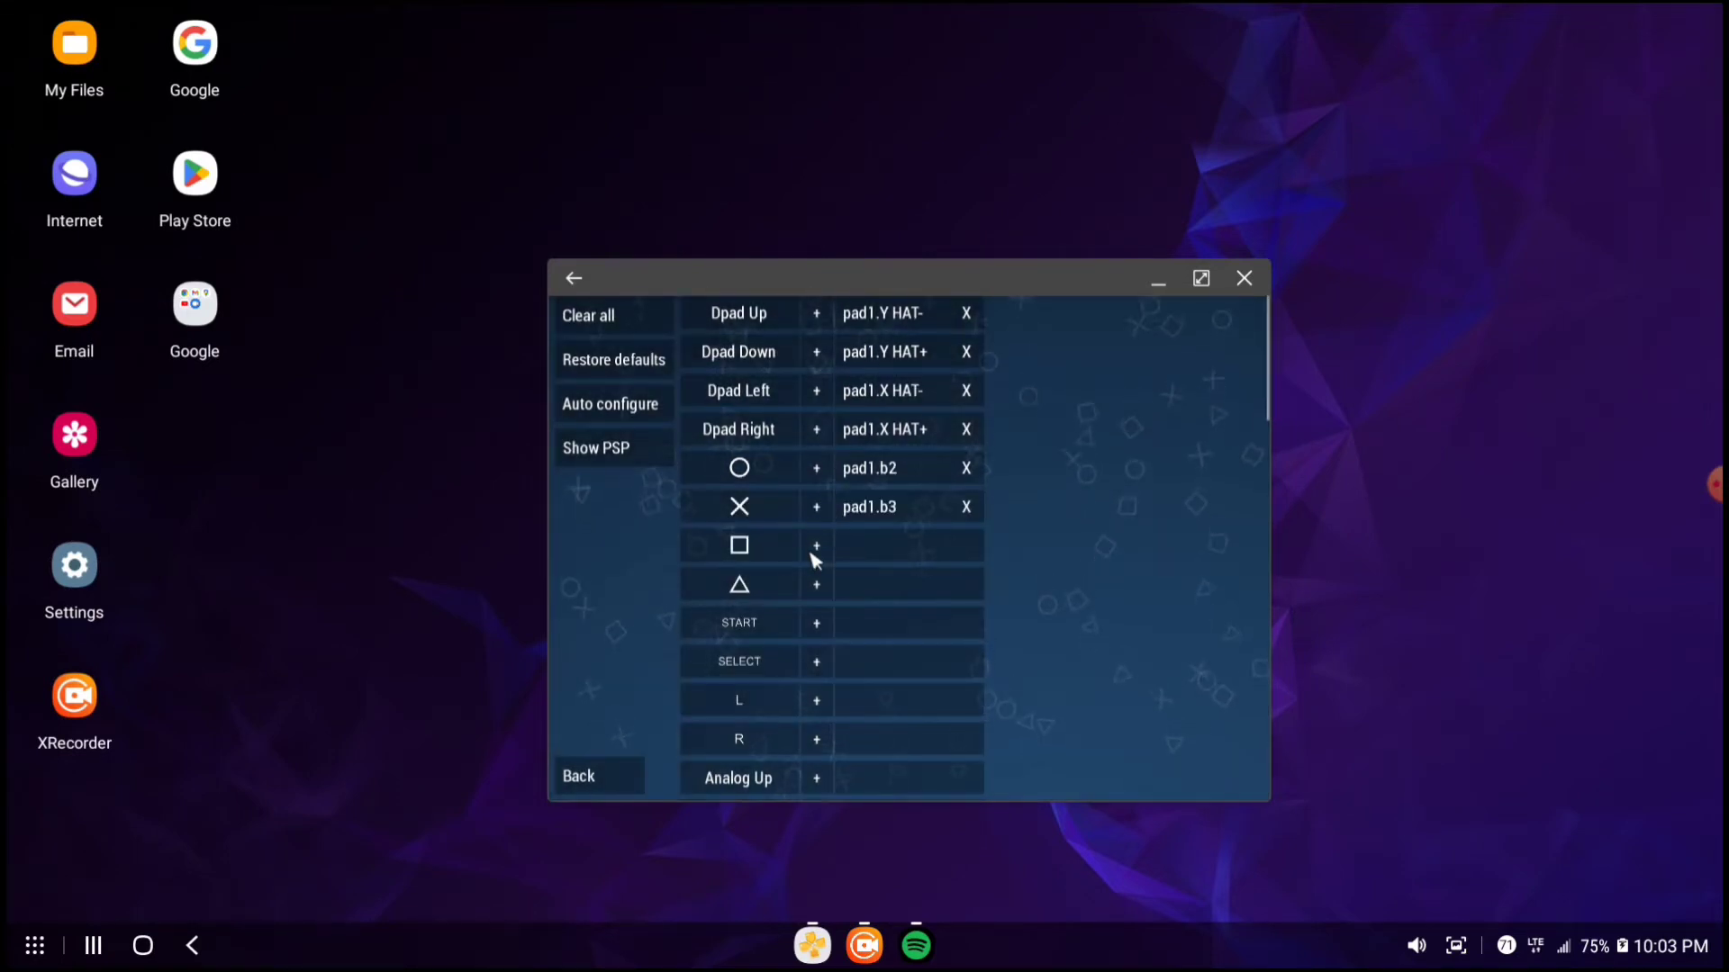
left_click(816, 549)
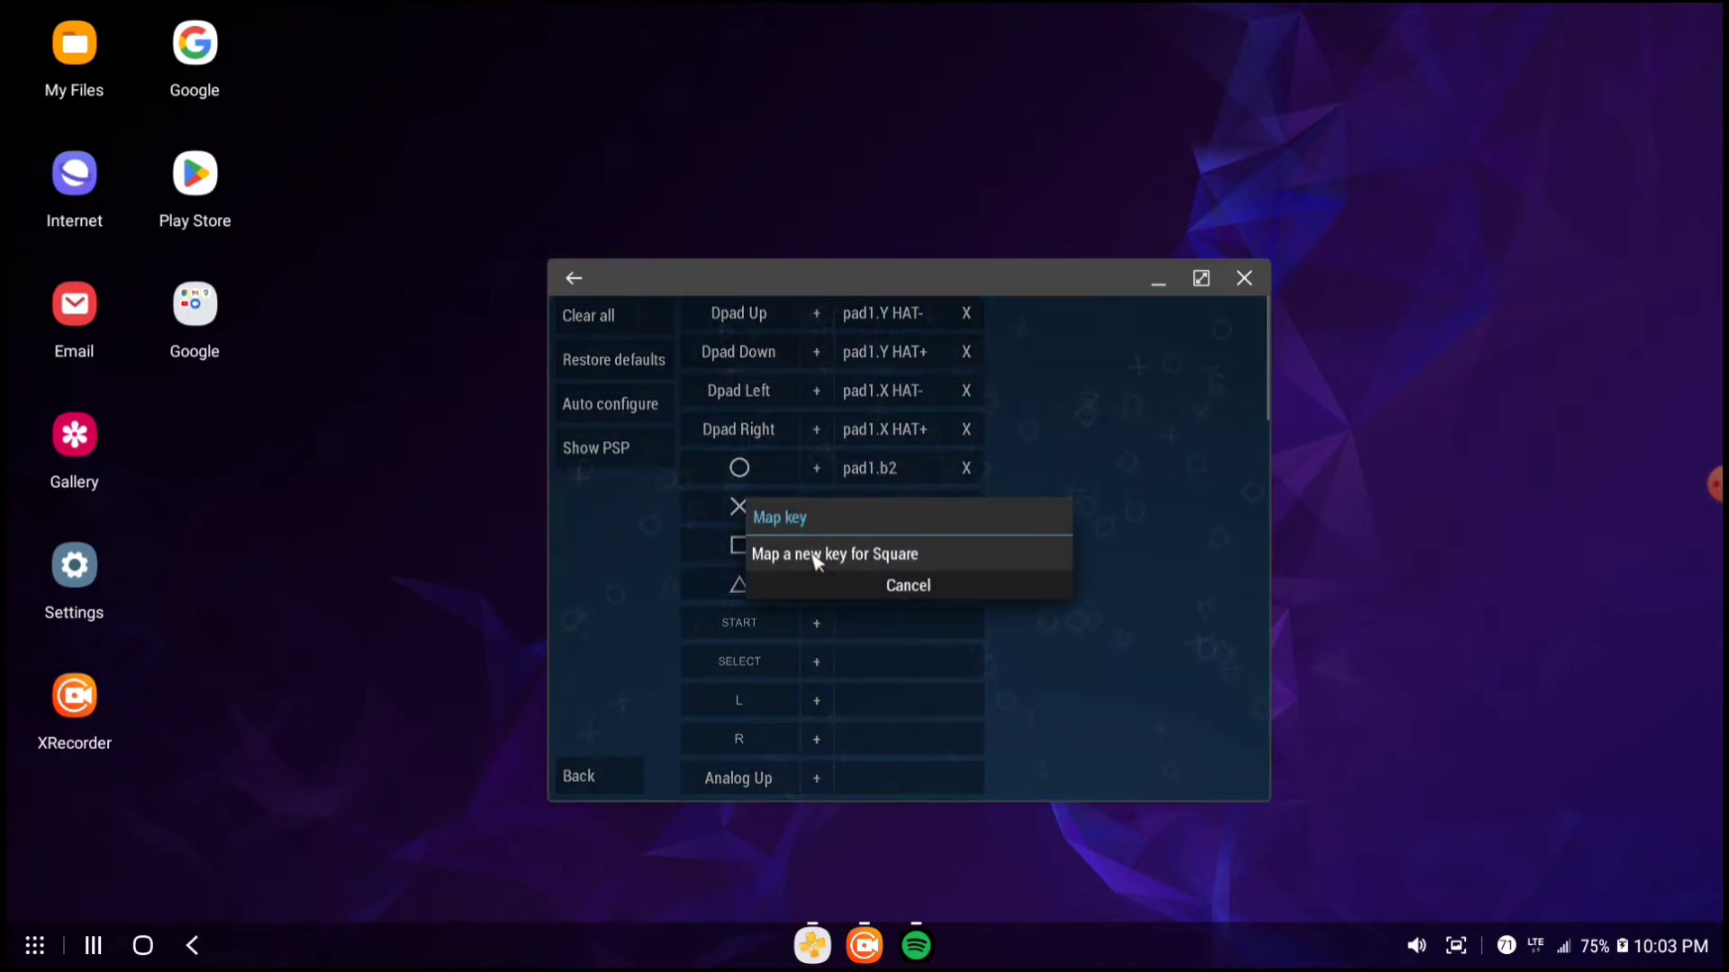
left_click(818, 589)
Map Start to pad1.b10, Select to pad1.b9, L to pad1.b5 and R to pad1.b6
left_click(819, 627)
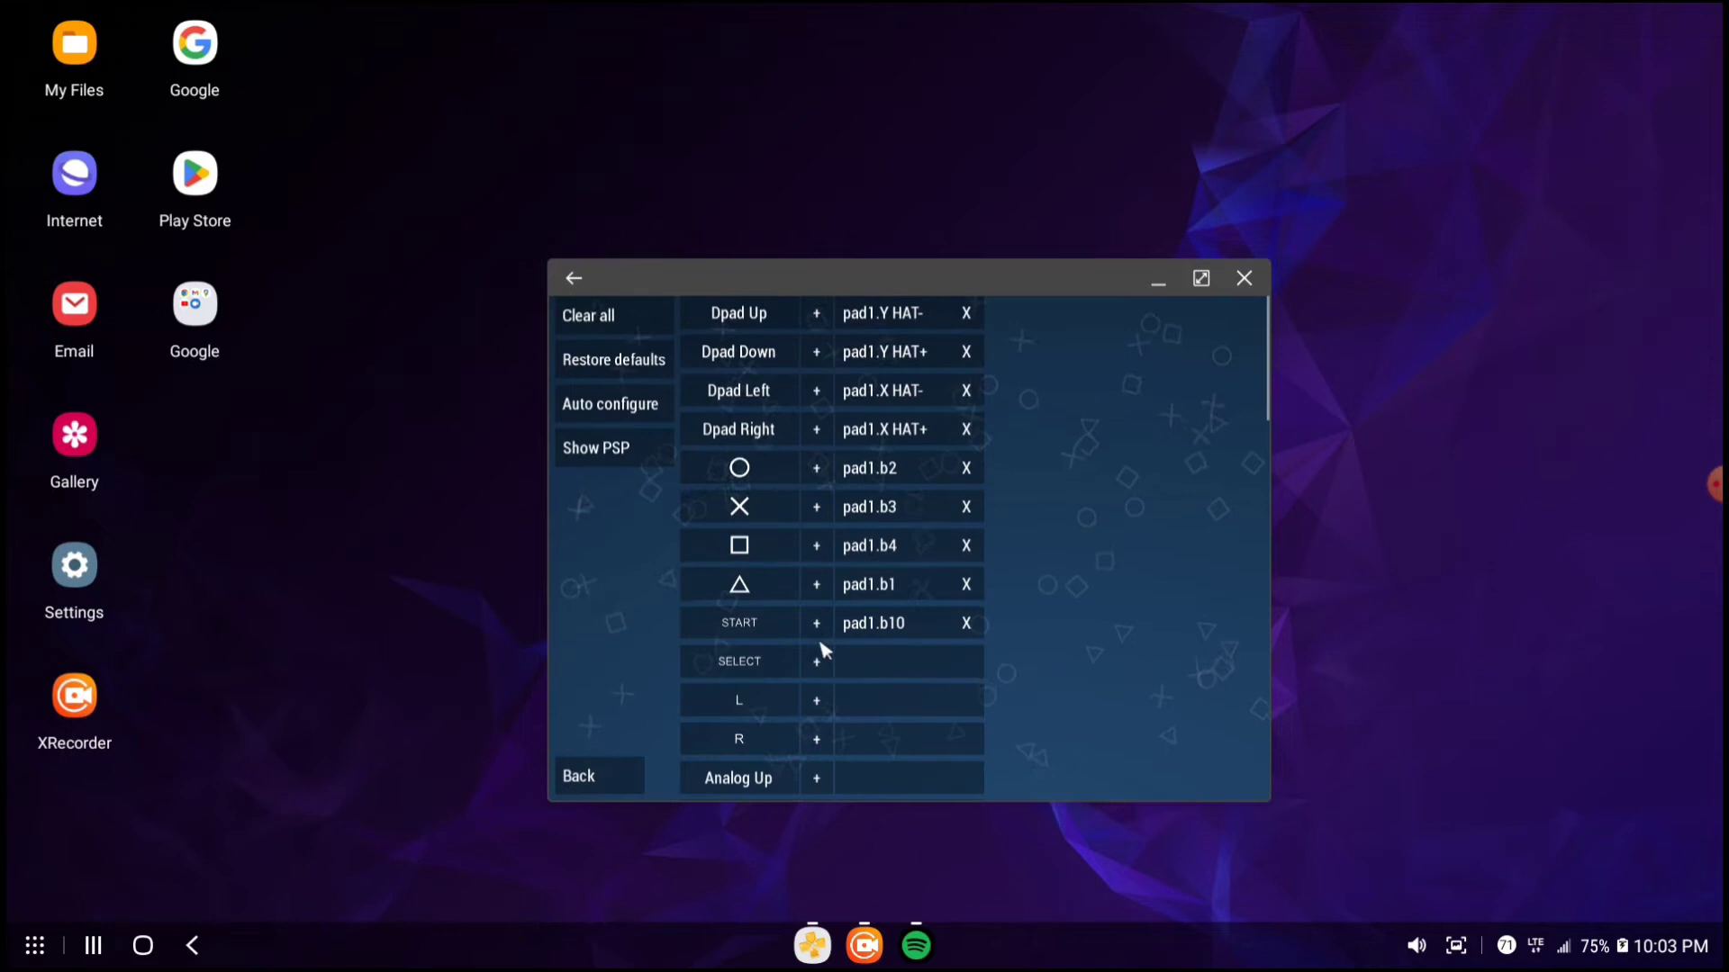
left_click(818, 664)
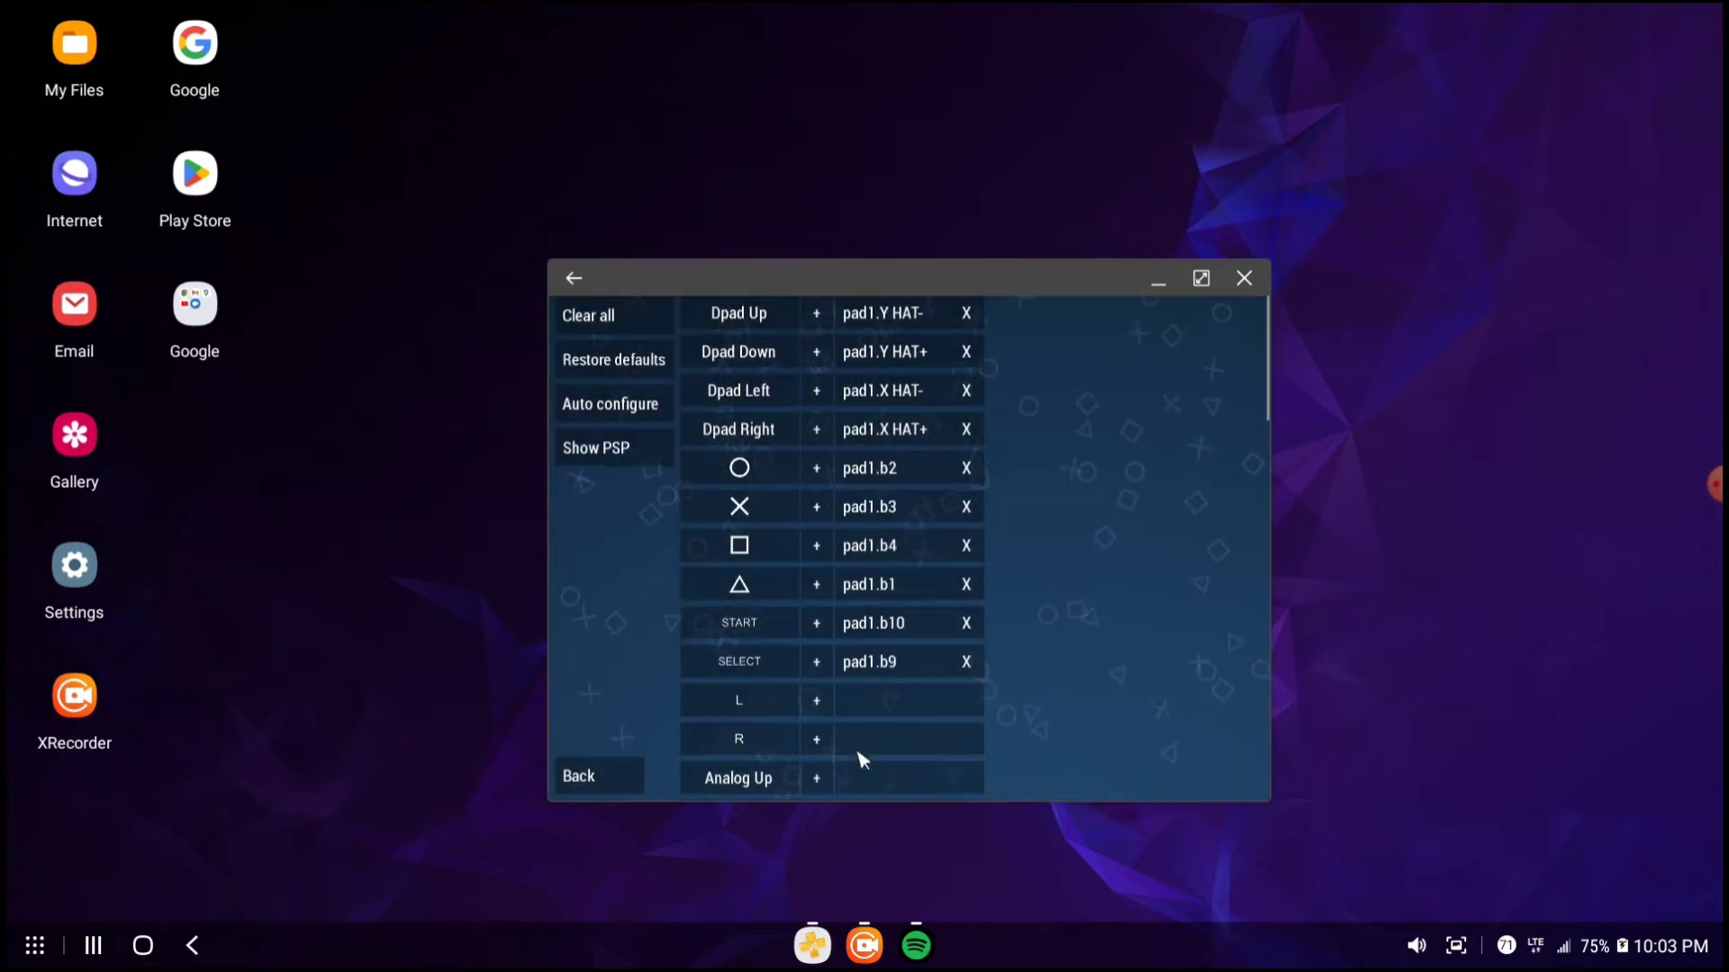
left_click(821, 703)
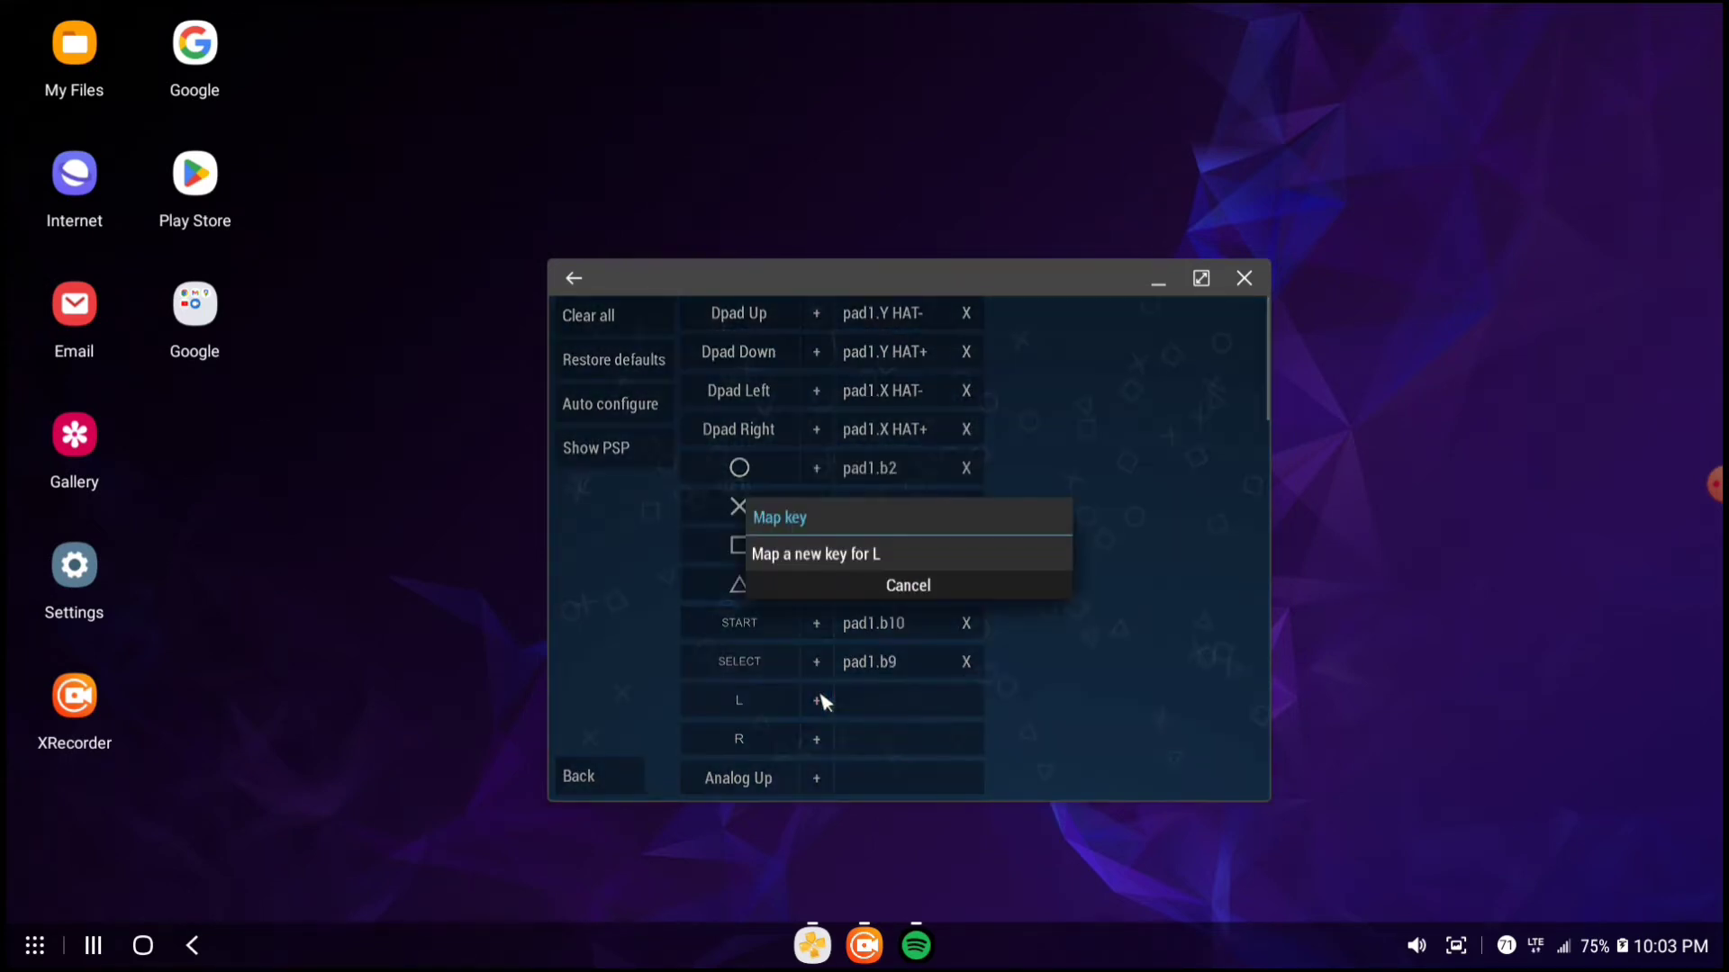
left_click(816, 742)
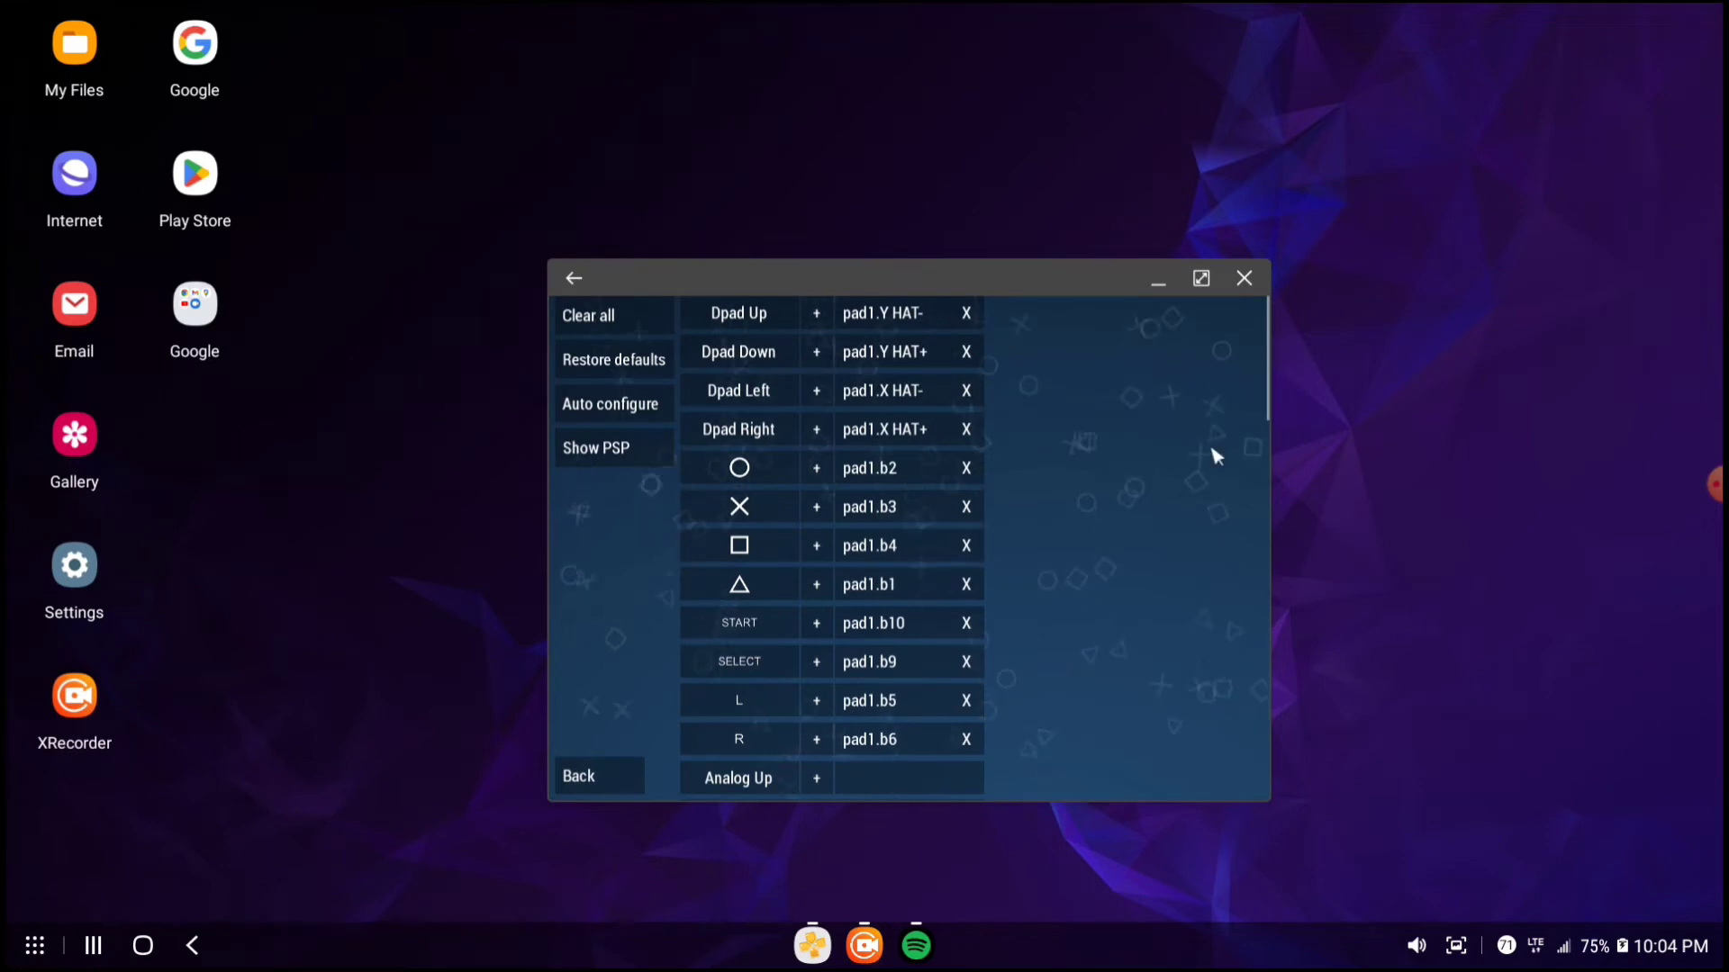
Map Analog Up to pad1.Y Axis-, Down to pad1.Y Axis+, Left to pad1.X Axis- and Right to pad1.X Axis+
scroll(880, 541, "down", 3)
left_click(820, 581)
left_click(816, 616)
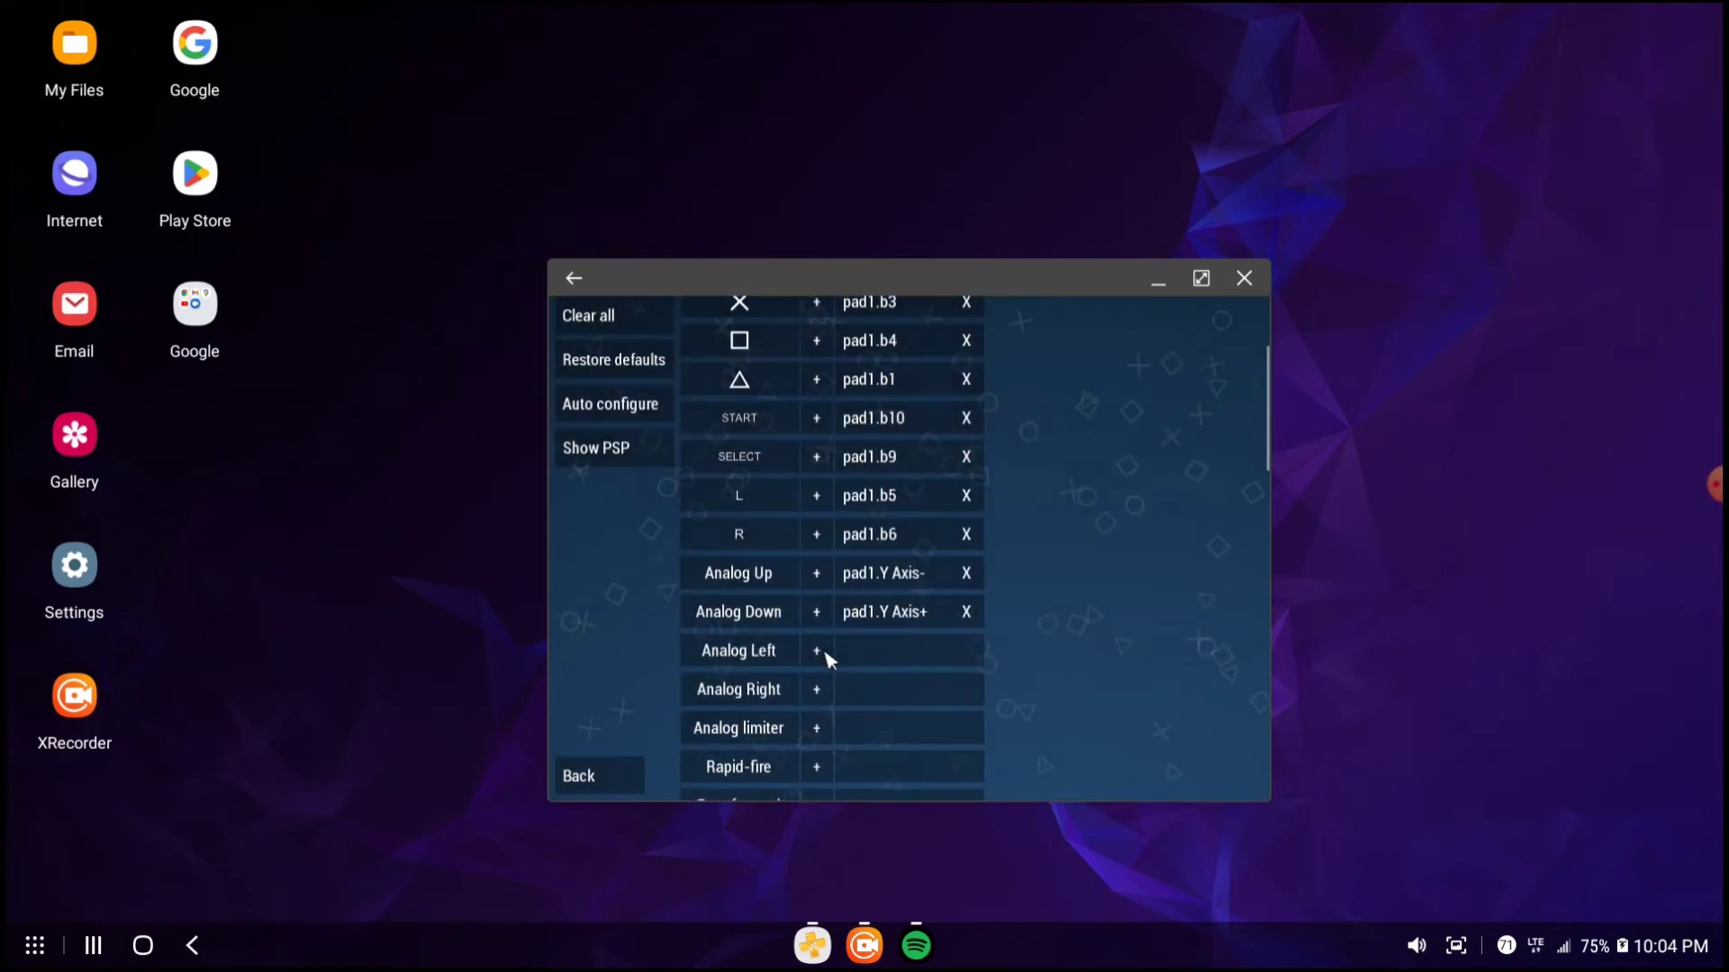
left_click(826, 655)
left_click(823, 701)
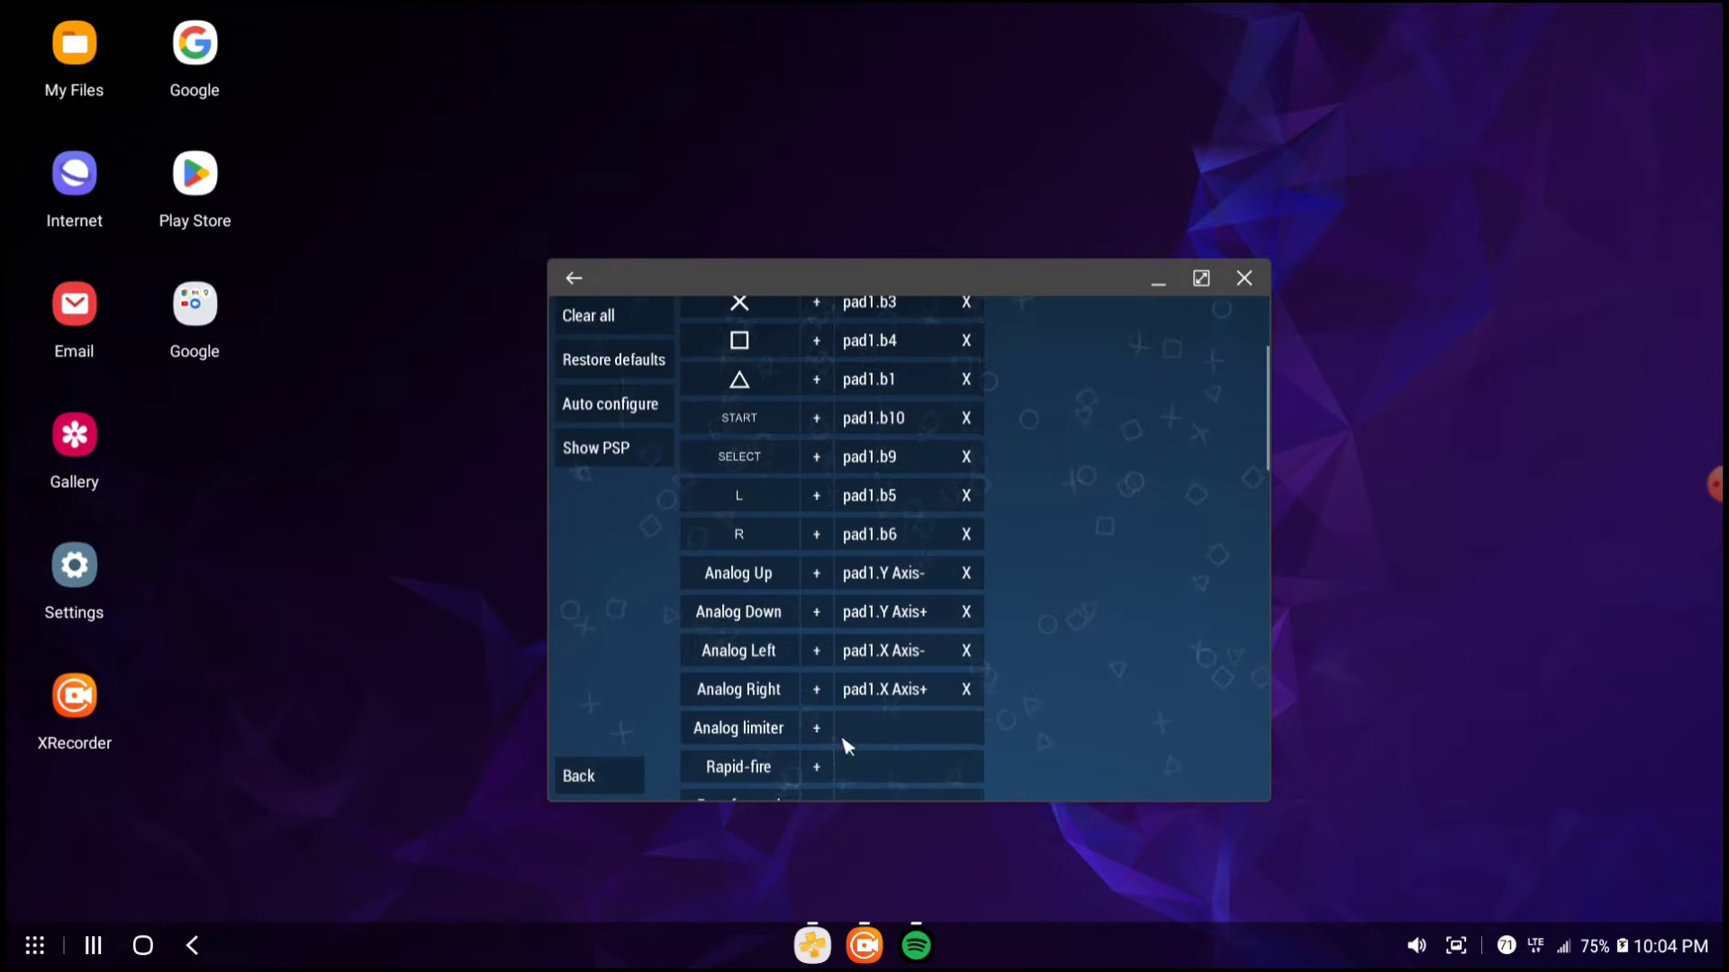
Map a gamepad button to the Speed toggle function
left_click_drag(1152, 692, 1142, 564)
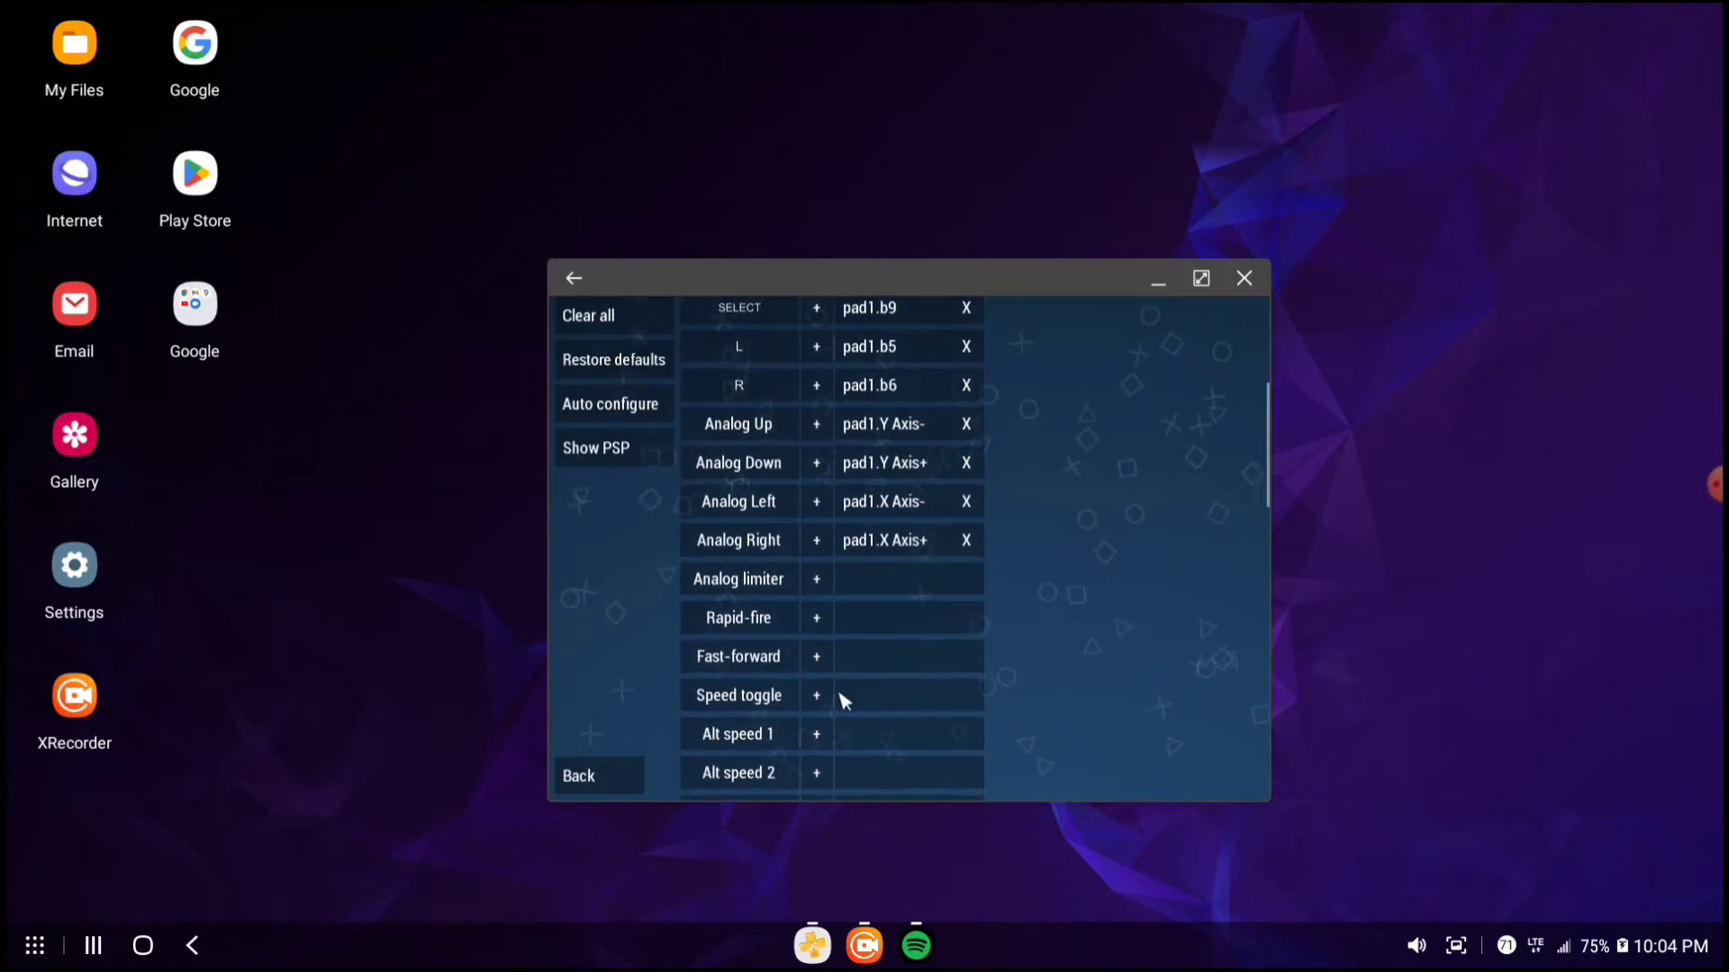
left_click(818, 697)
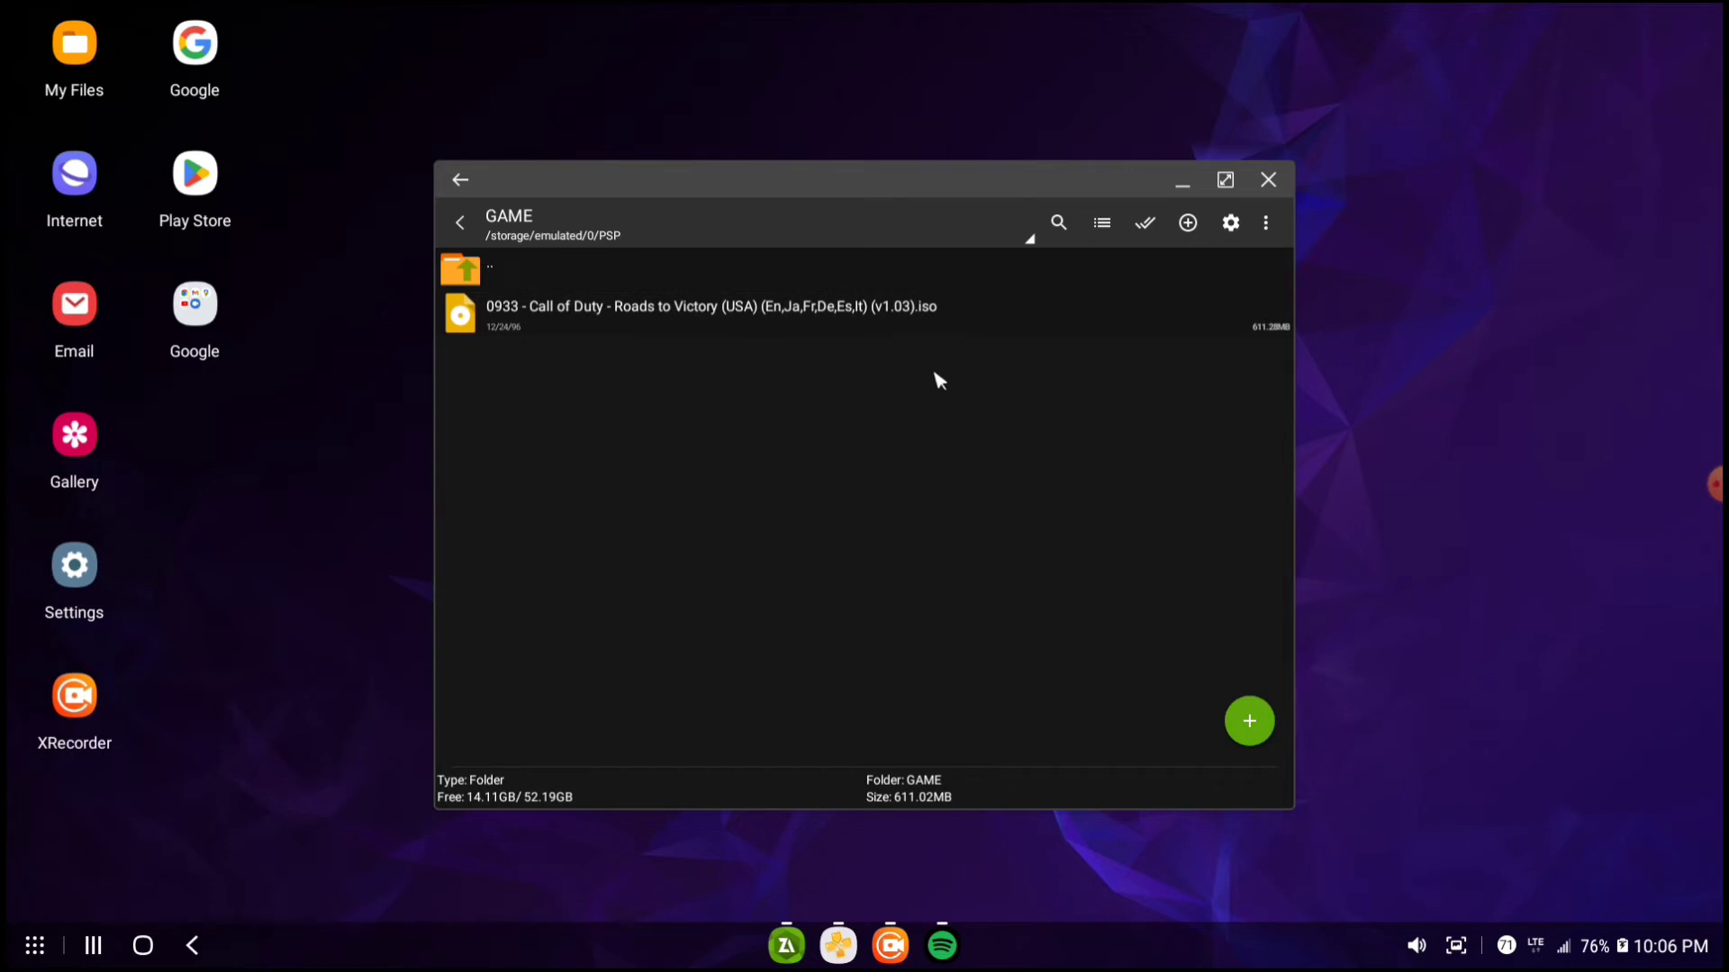
Switch to PPSSPP, expand its window to full screen and return from the Controls settings to the games browser
left_click(838, 946)
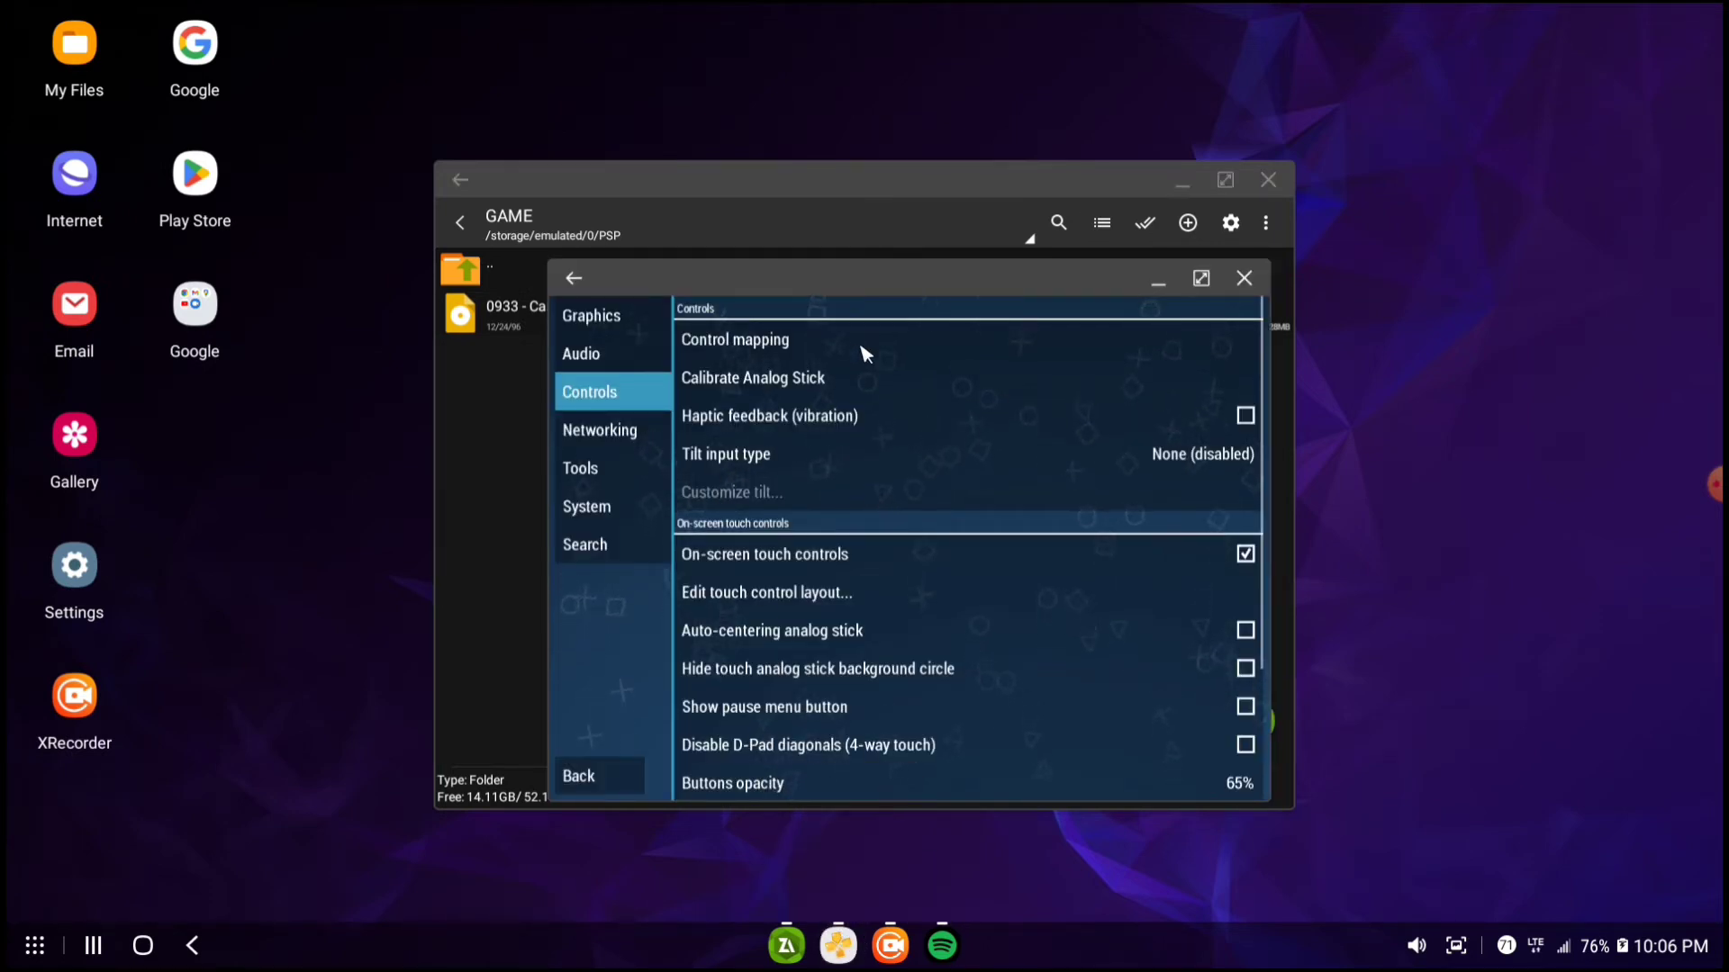
left_click(1201, 279)
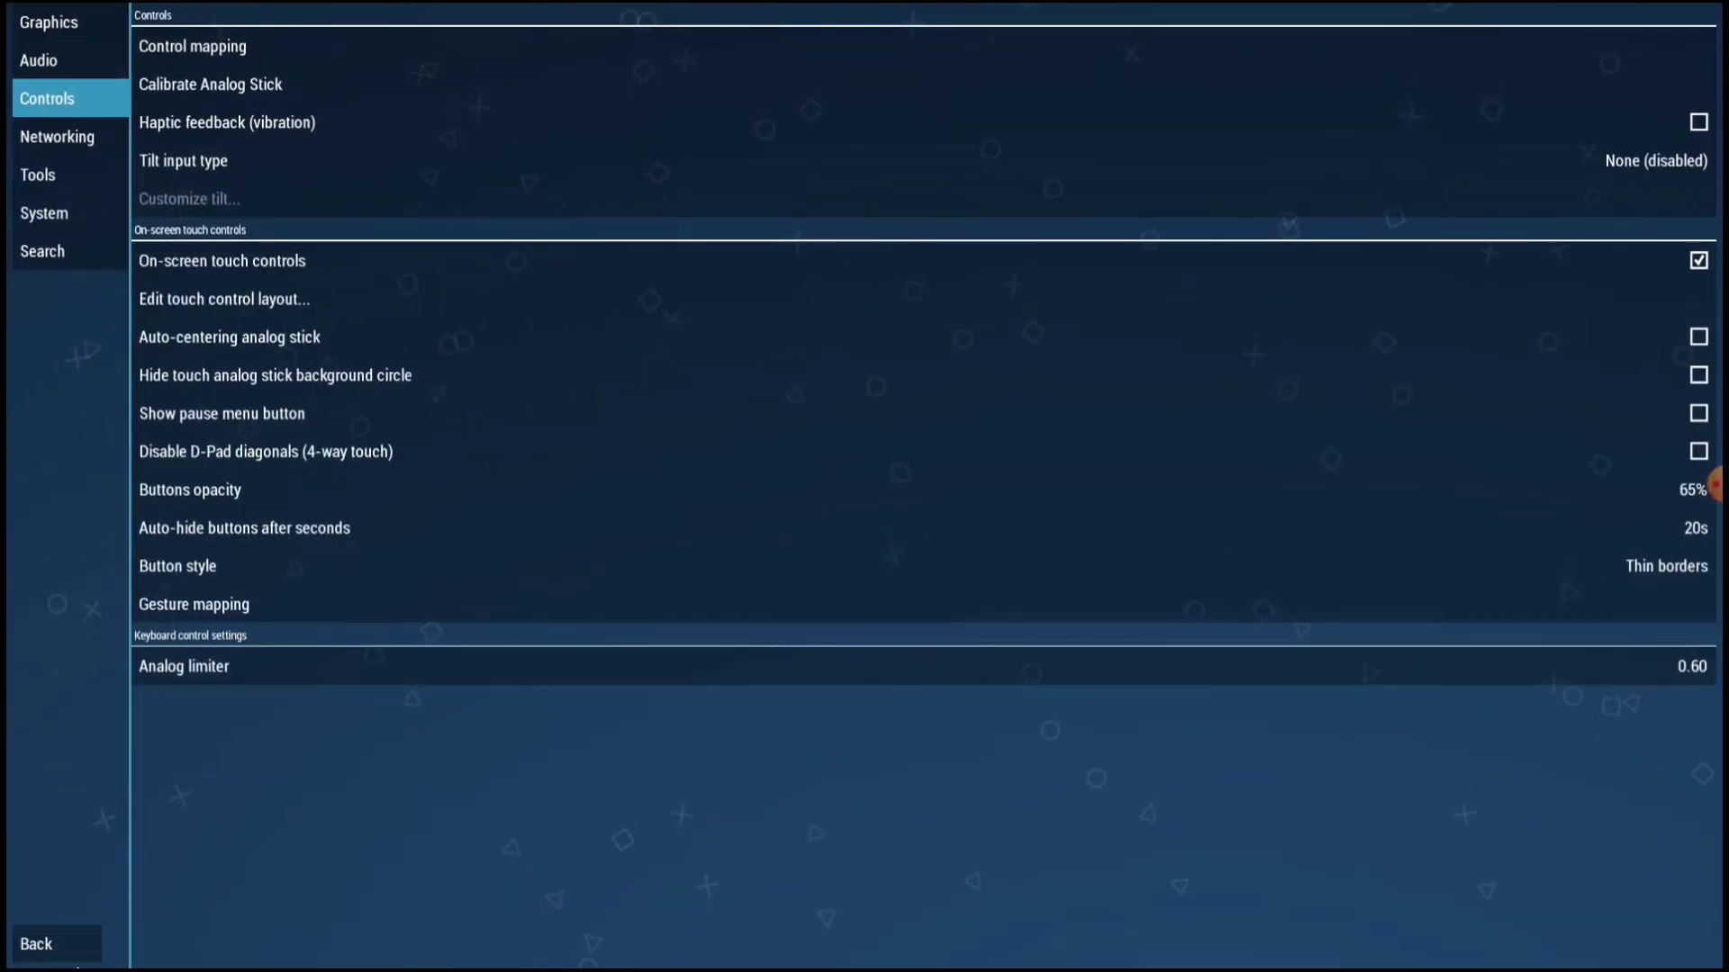
left_click(38, 942)
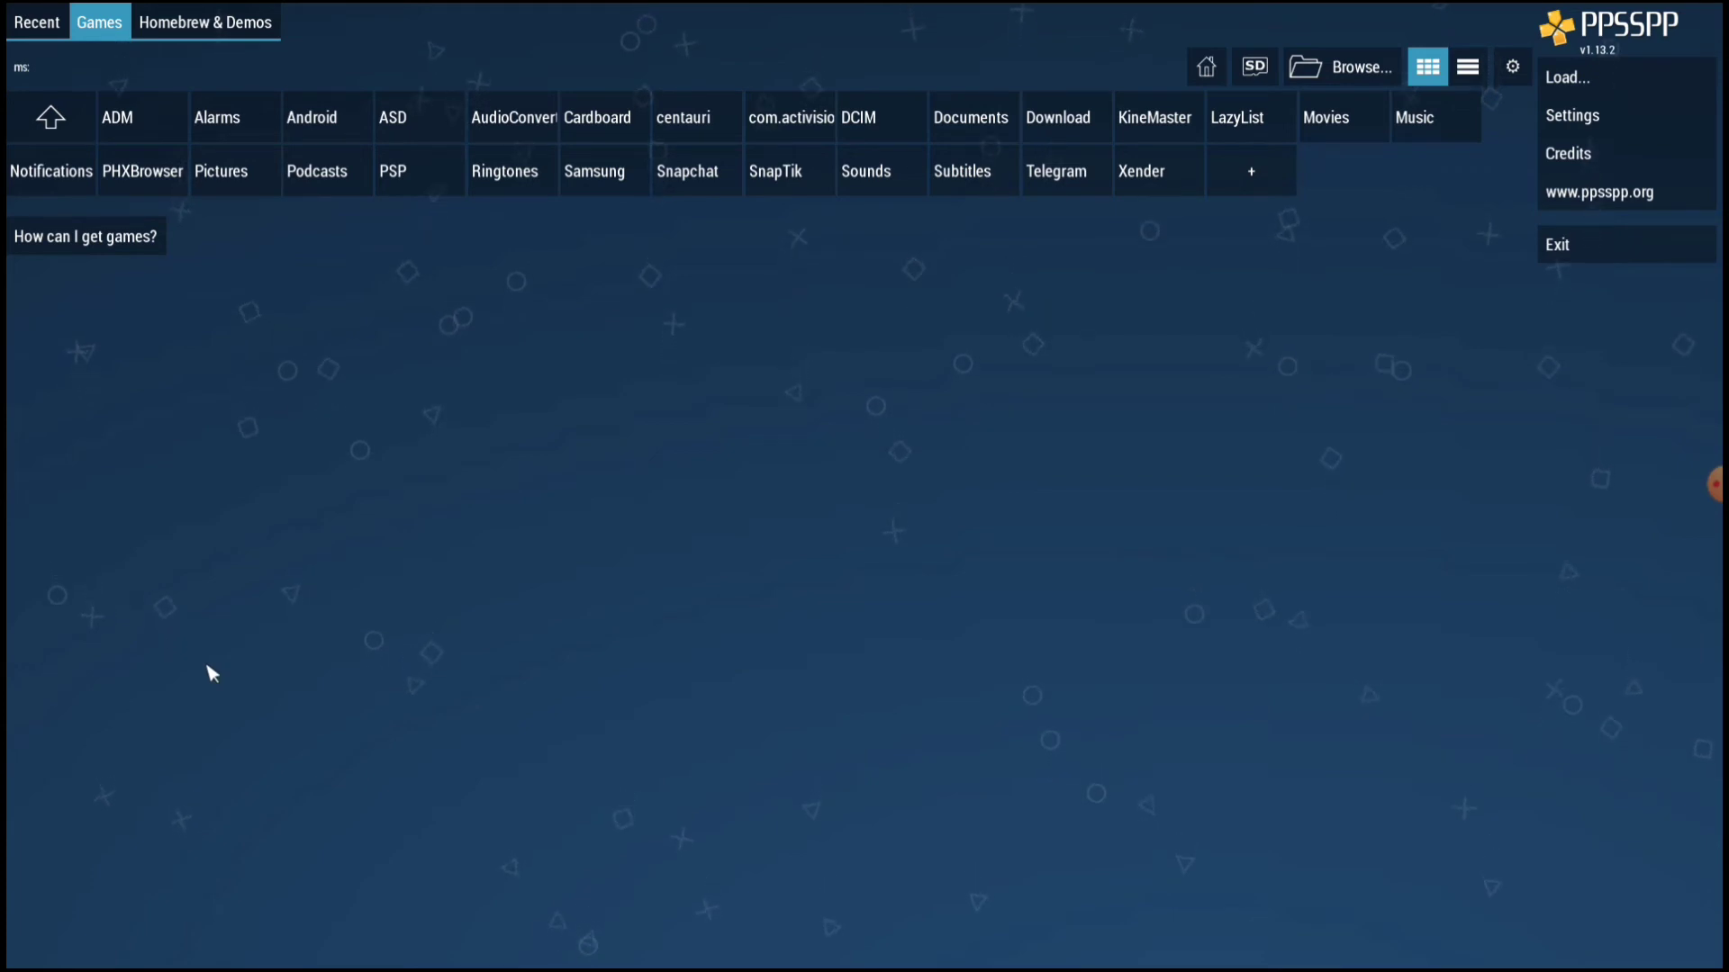
Open the PSP folder from the storage folders in the games browser
key("Down")
key("Down")
key("Down")
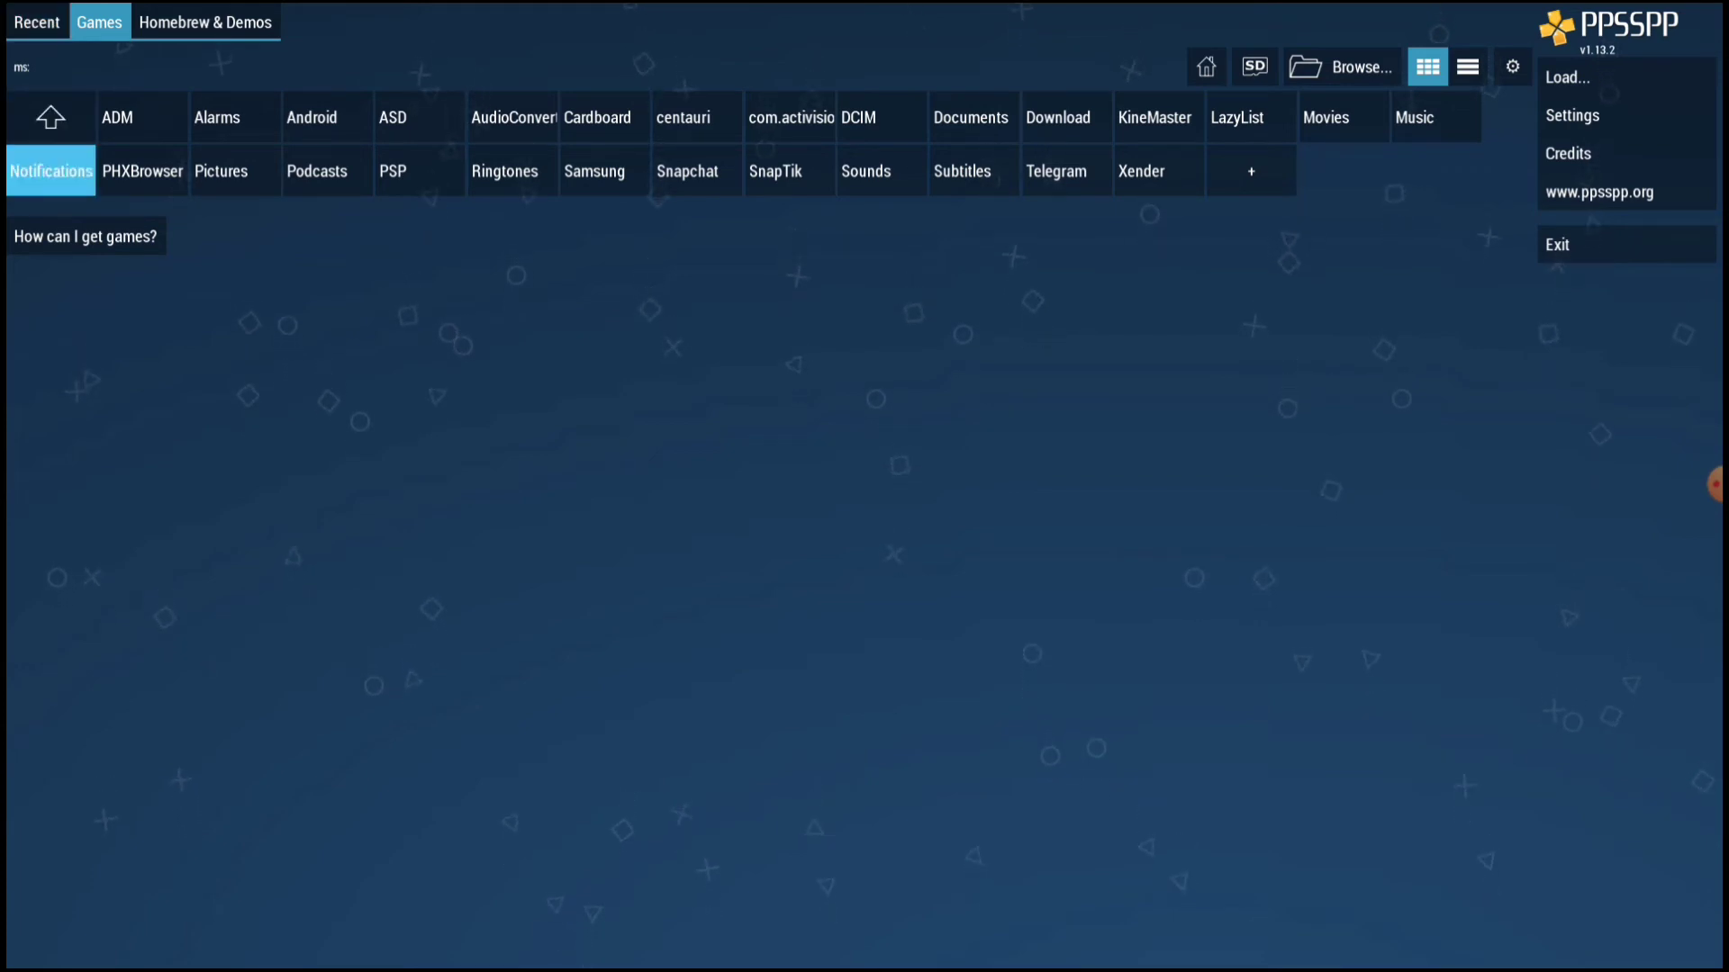
key("Right")
key("Right")
key("Right")
key("Right")
key("Return")
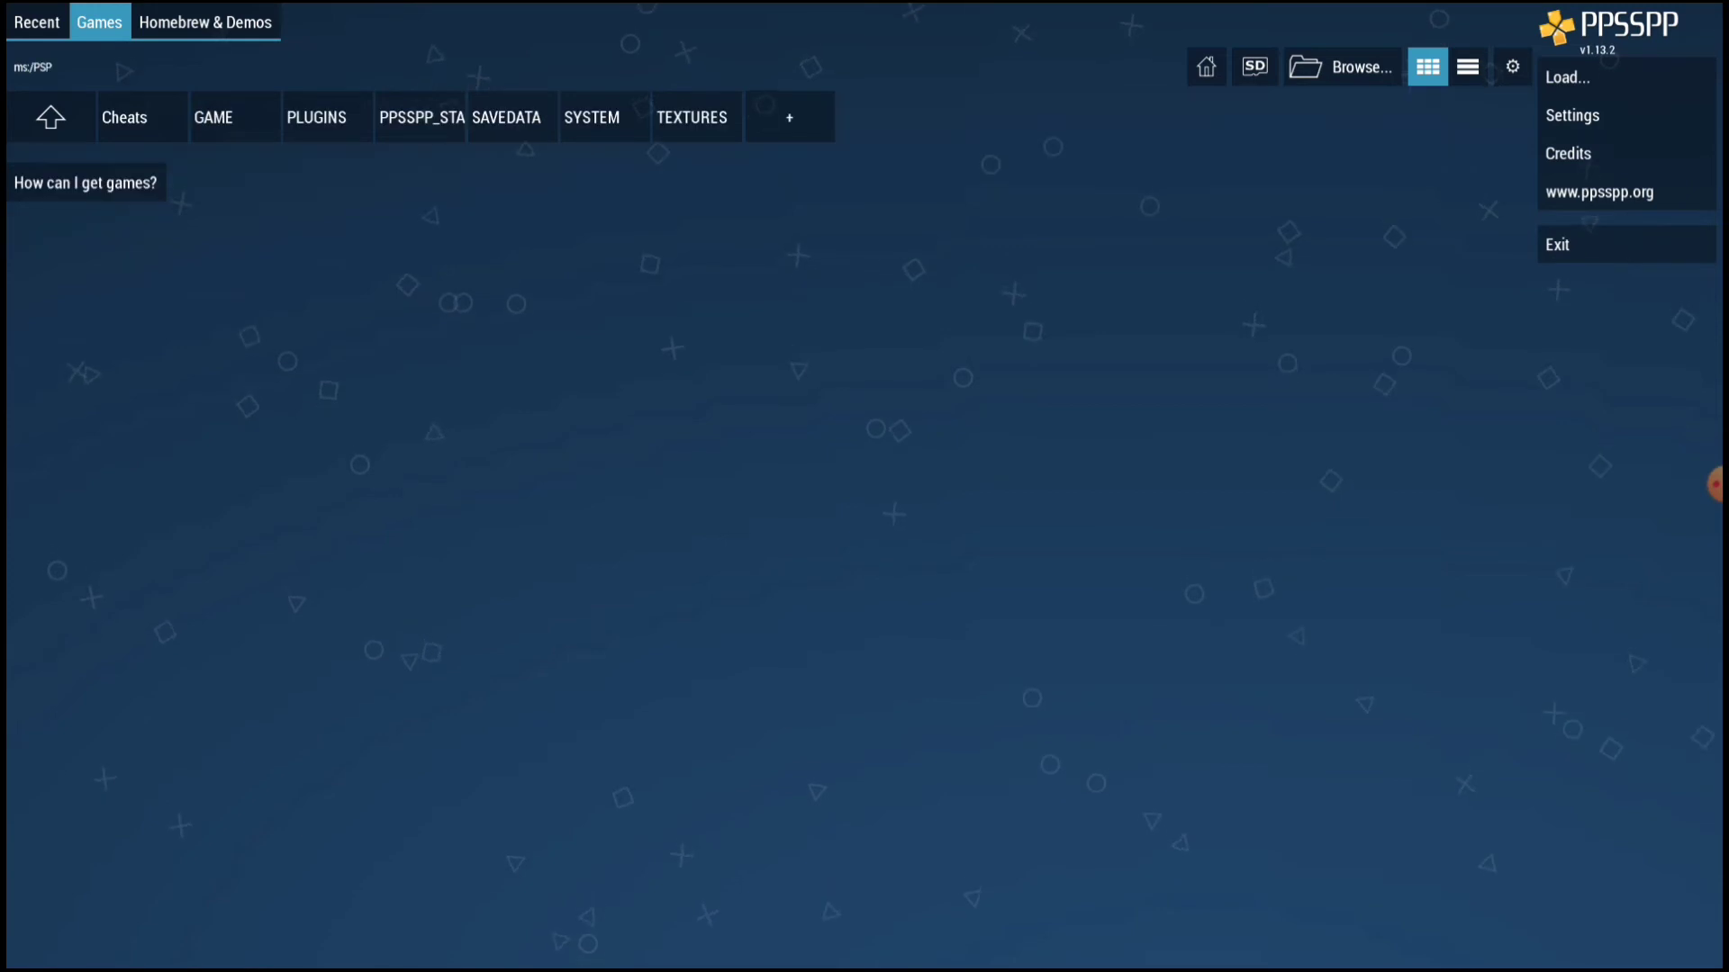
Open the GAME folder inside the PSP folder
key("Up")
key("Down")
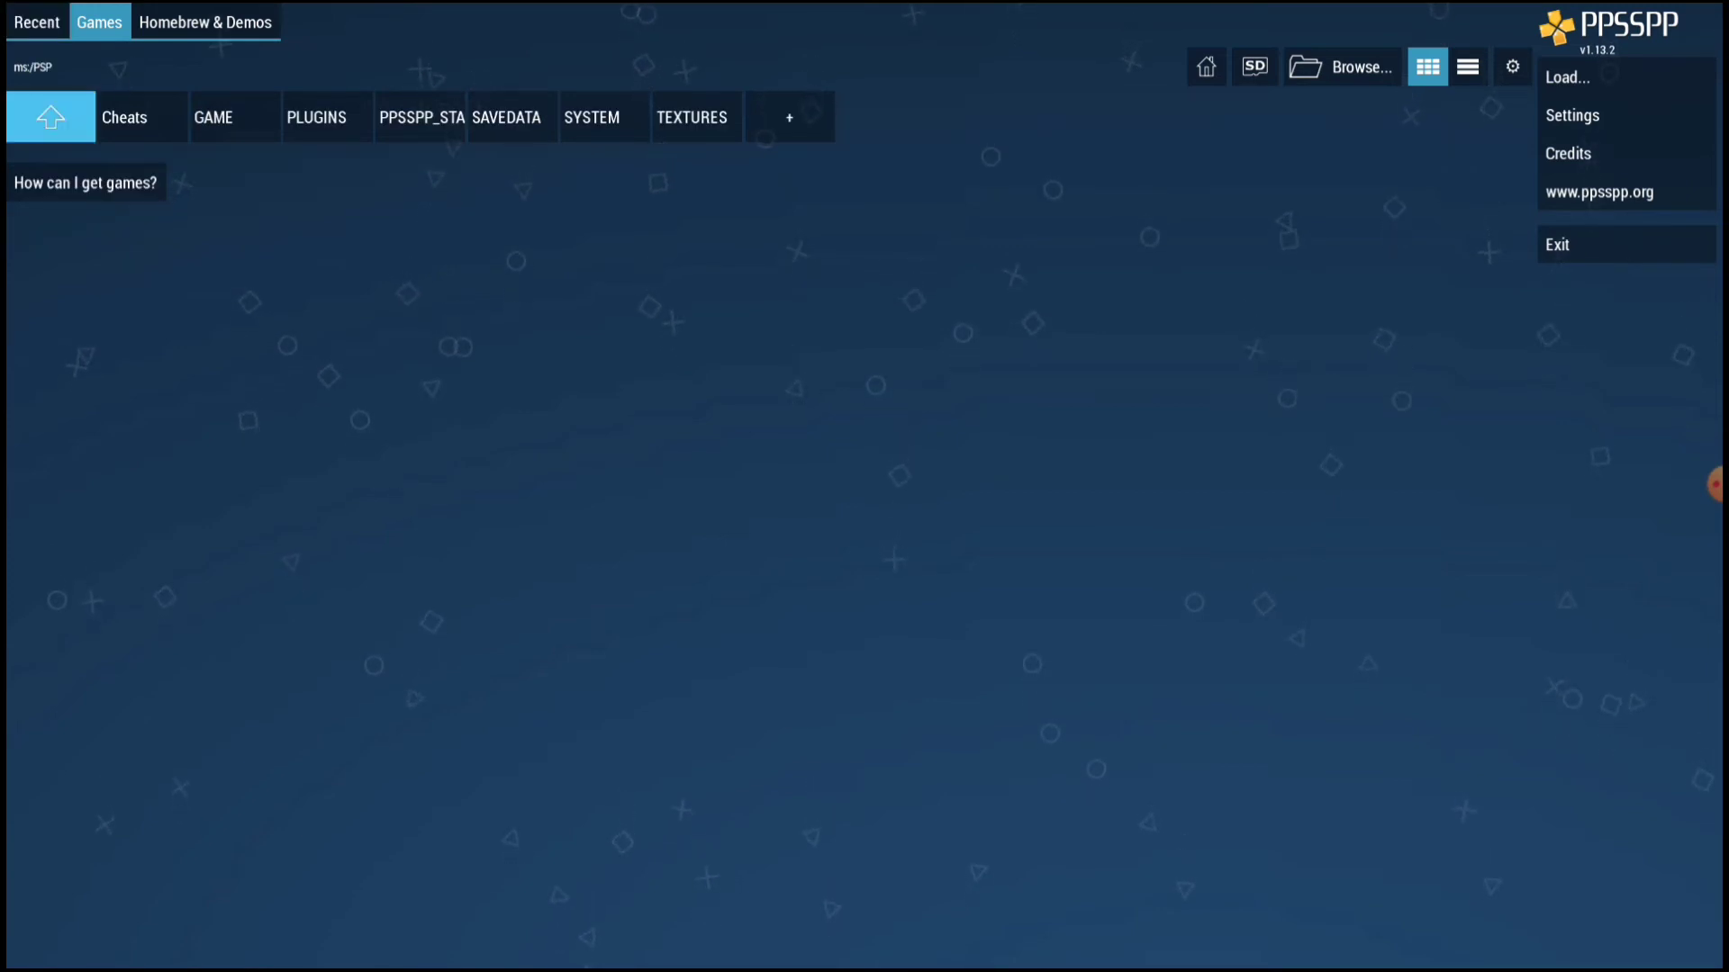
key("Right")
key("Right")
key("Return")
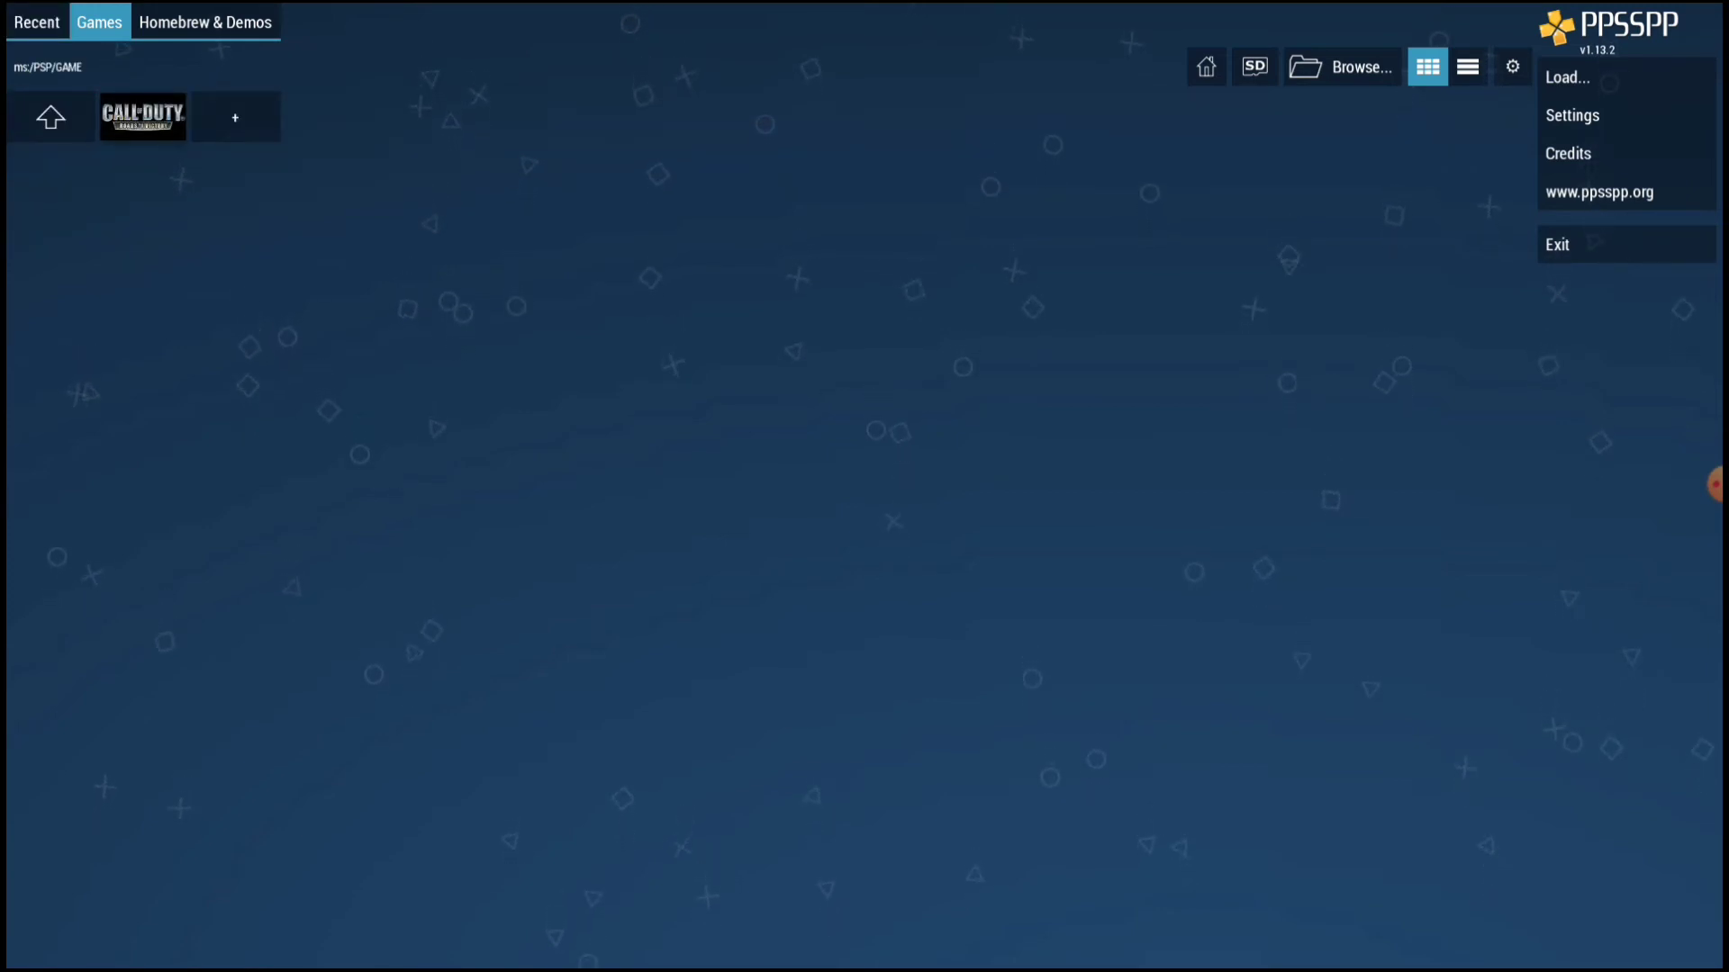
Select the Call of Duty game in the GAME folder
key("Up")
key("Down")
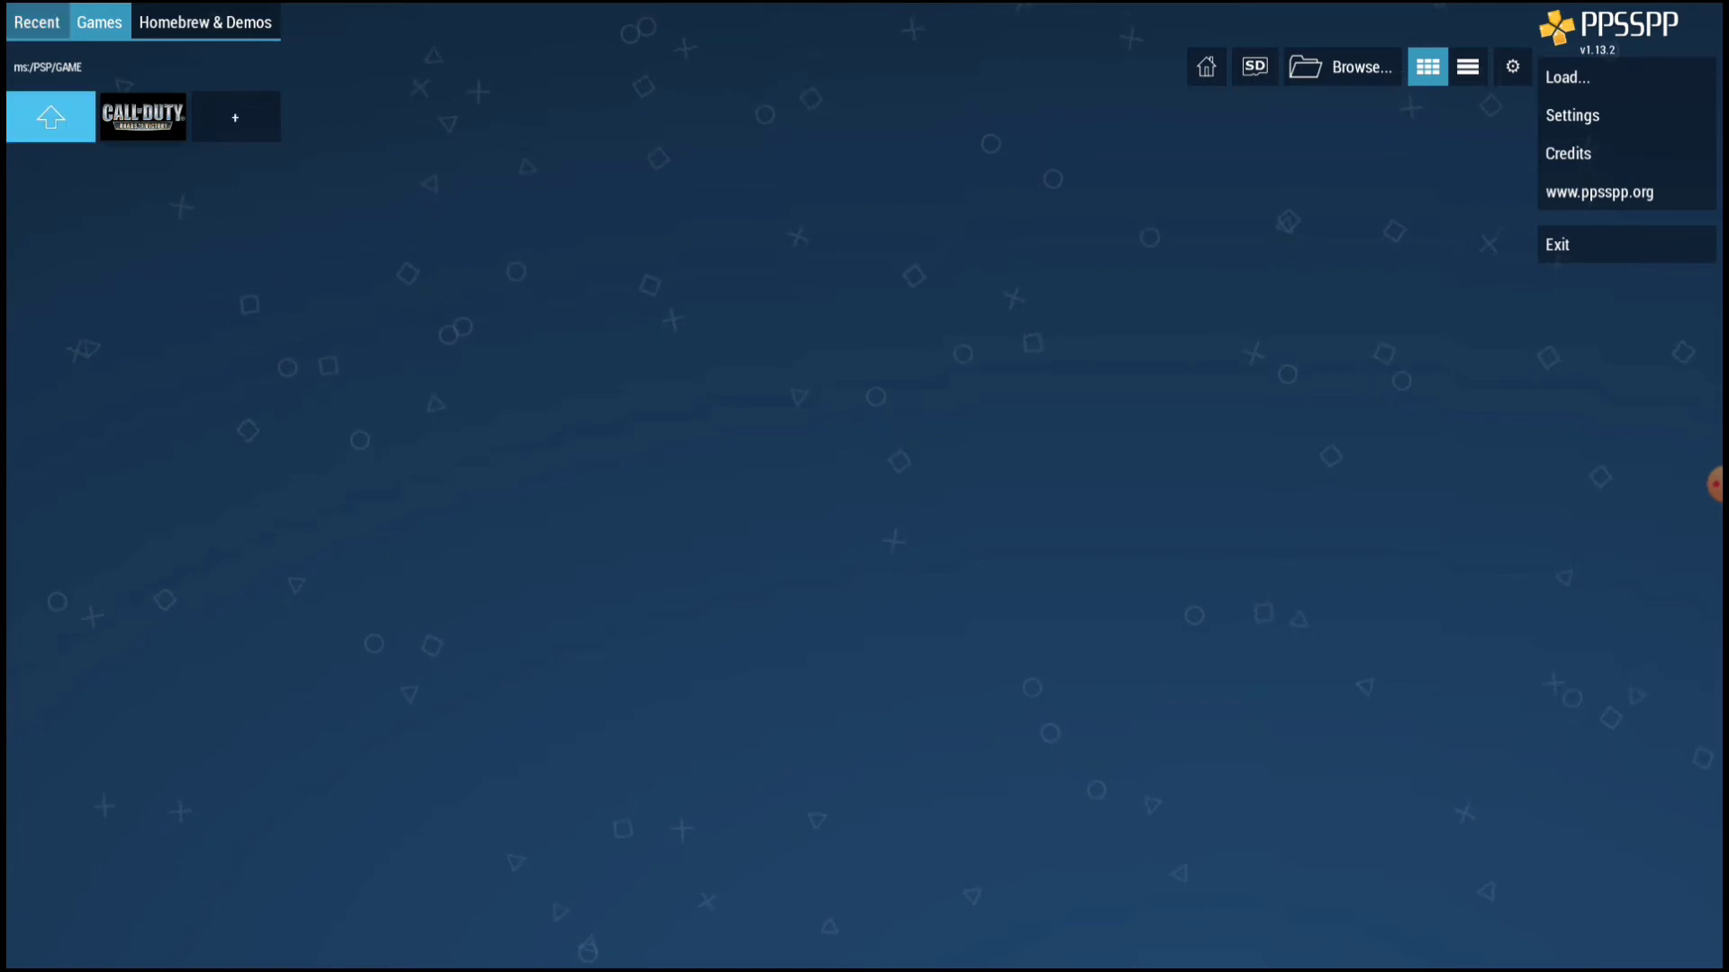
key("Right")
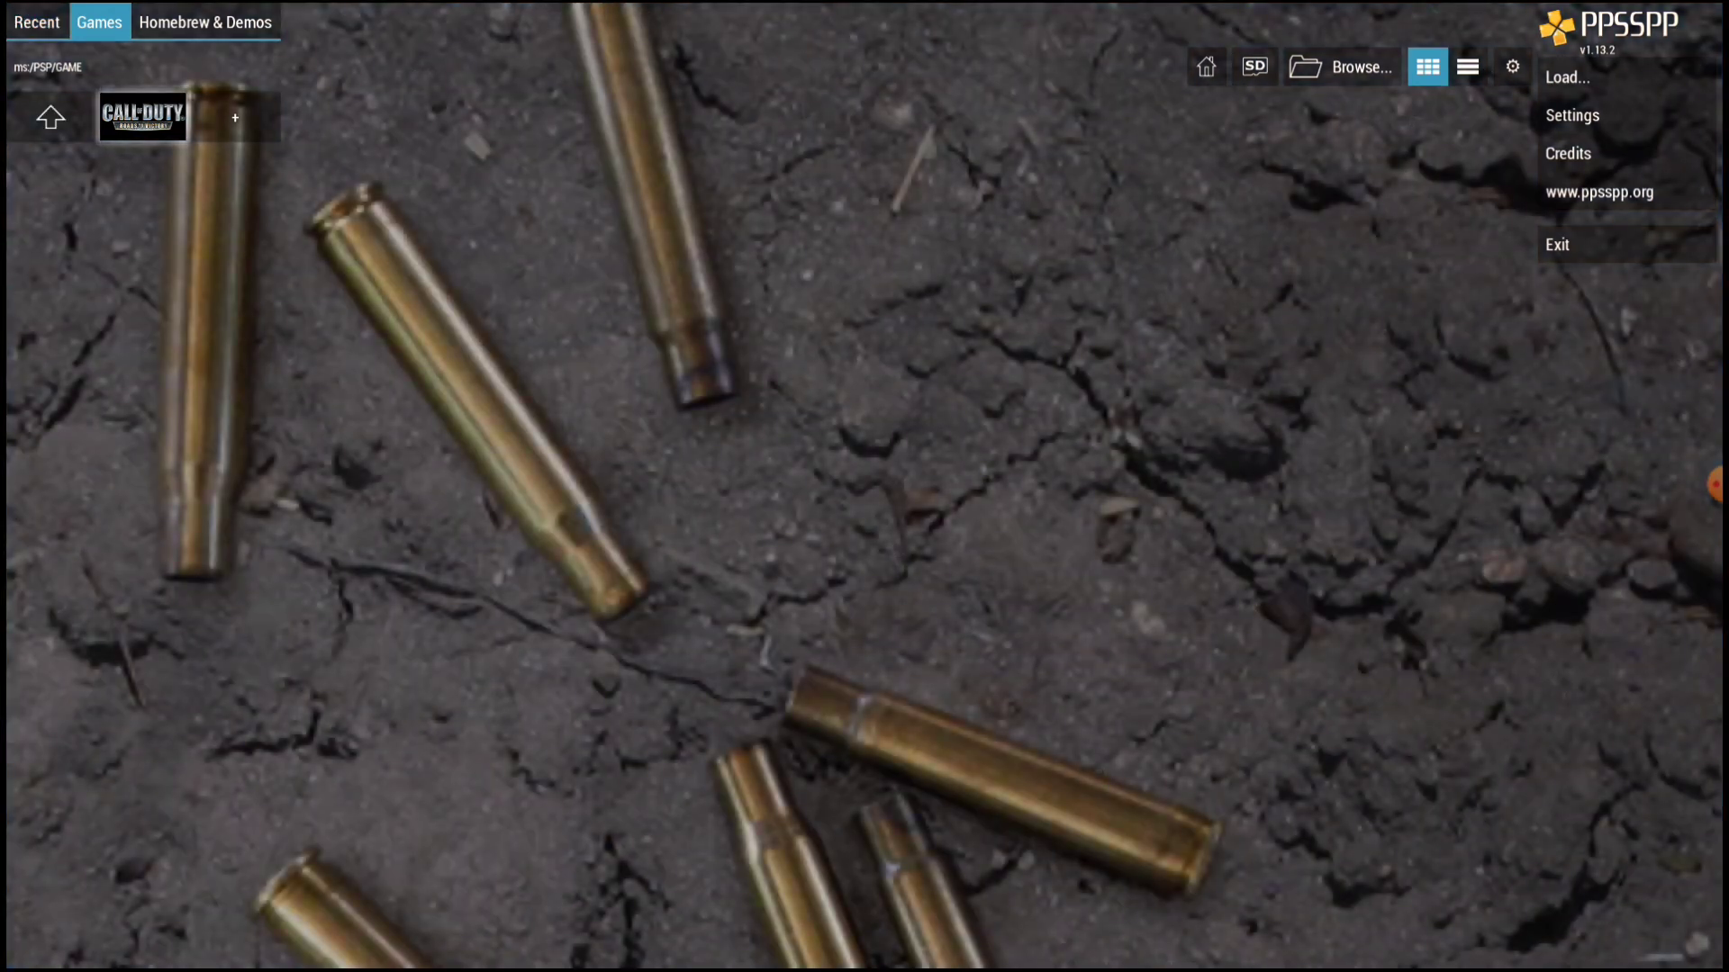